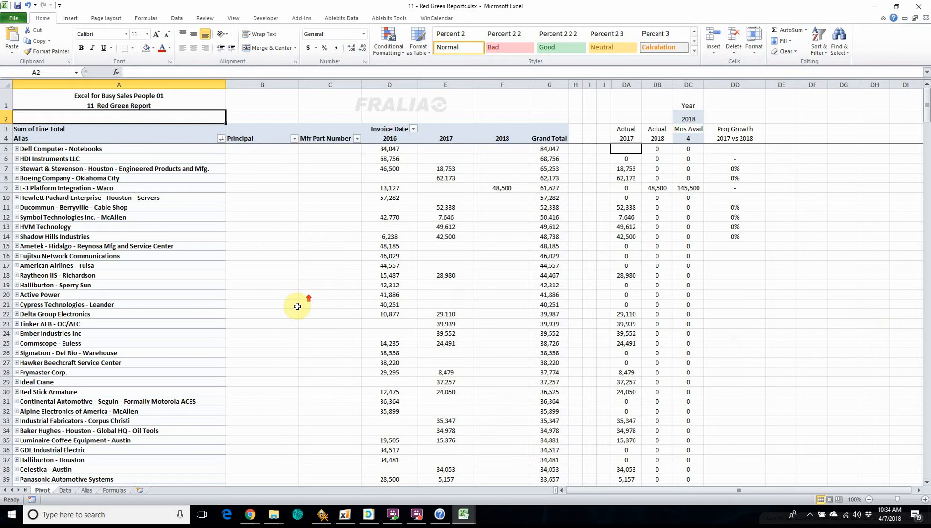
Step: Examine the formulas in the Actual 2017 column against the pivot table's 2017 cells for the first customers
{"action": "scroll", "coordinate": [297, 306], "scroll_direction": "down", "scroll_amount": 7}
{"action": "scroll", "coordinate": [297, 306], "scroll_direction": "up", "scroll_amount": 7}
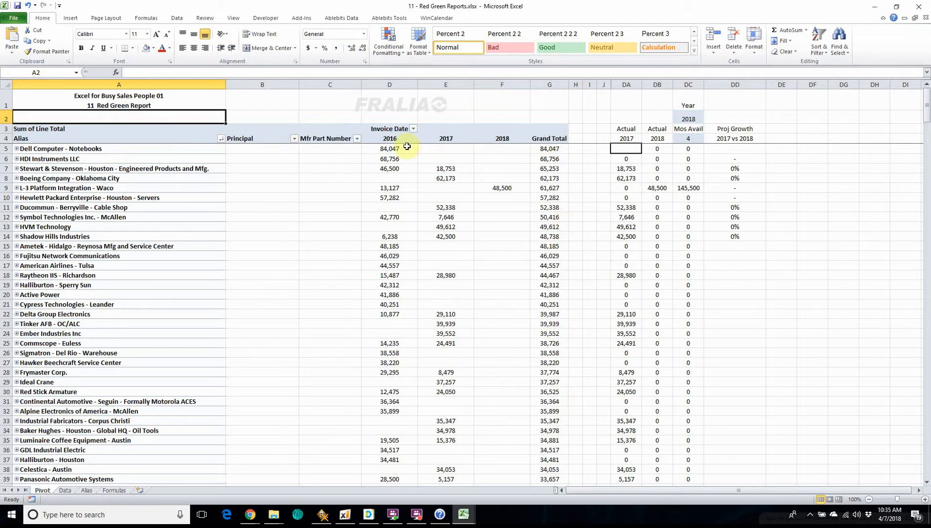
{"action": "left_click", "coordinate": [622, 148]}
{"action": "left_click", "coordinate": [626, 167]}
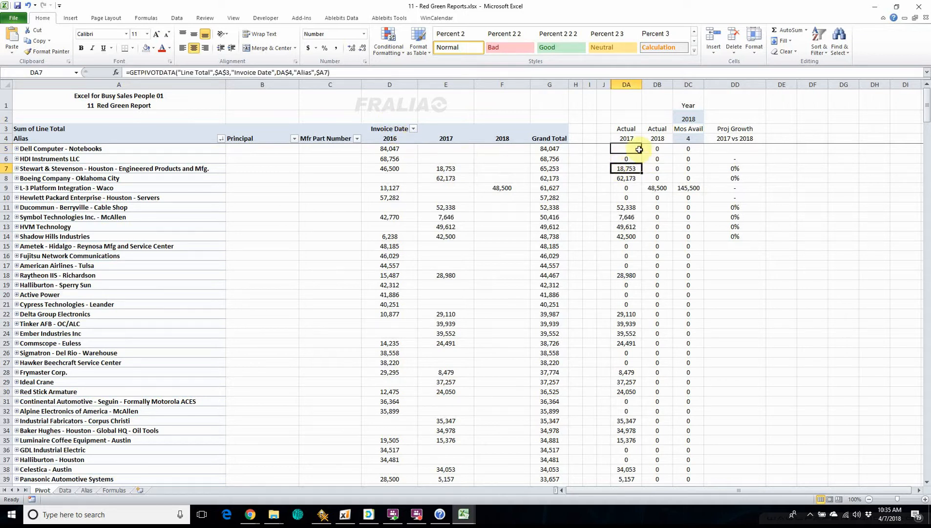
{"action": "left_click", "coordinate": [626, 158]}
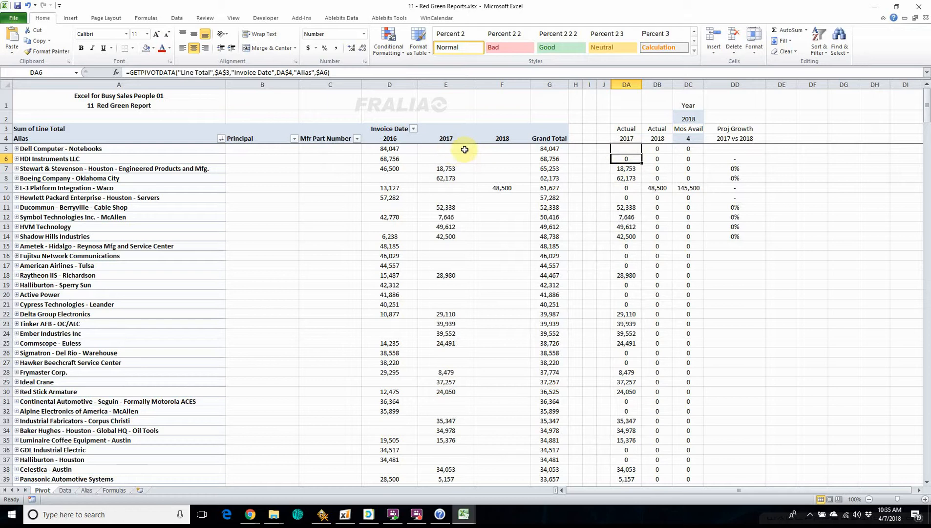
{"action": "left_click", "coordinate": [445, 149]}
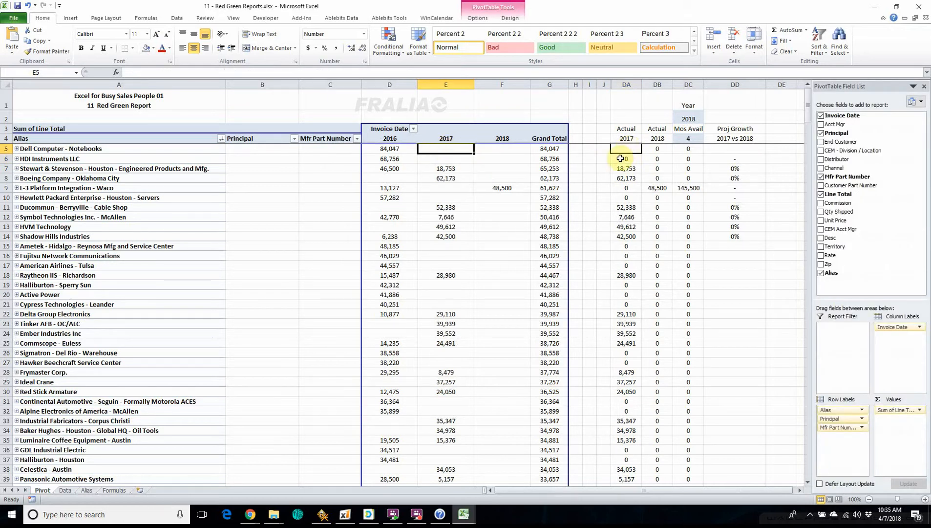
{"action": "left_click", "coordinate": [626, 167]}
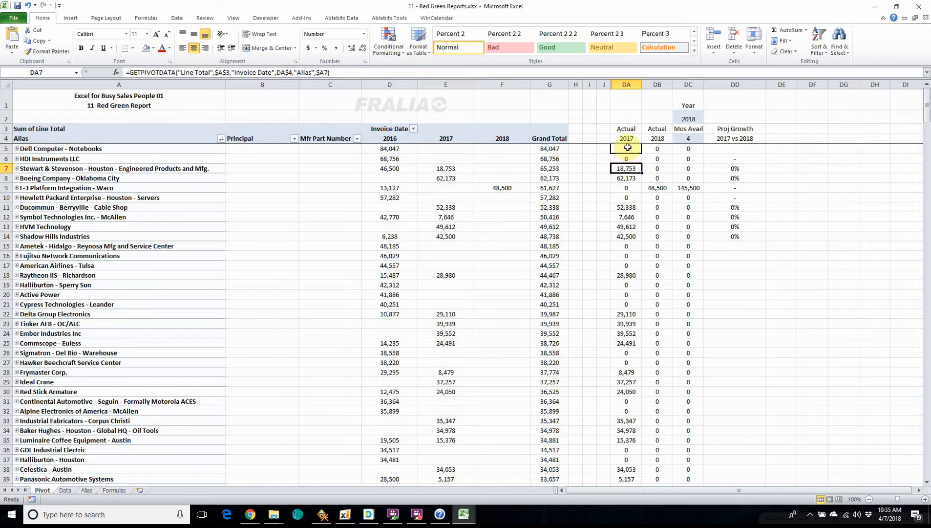
Step: Enter a GETPIVOTDATA formula in DA5 that references the pivot table's 2017 cell E5 for Dell Computer - Notebooks
{"action": "left_click", "coordinate": [628, 148]}
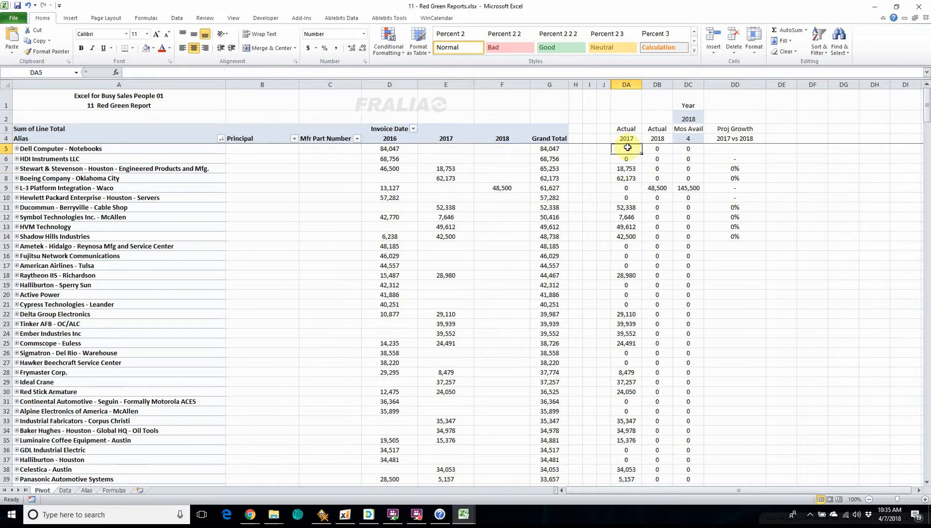
{"action": "type", "text": "="}
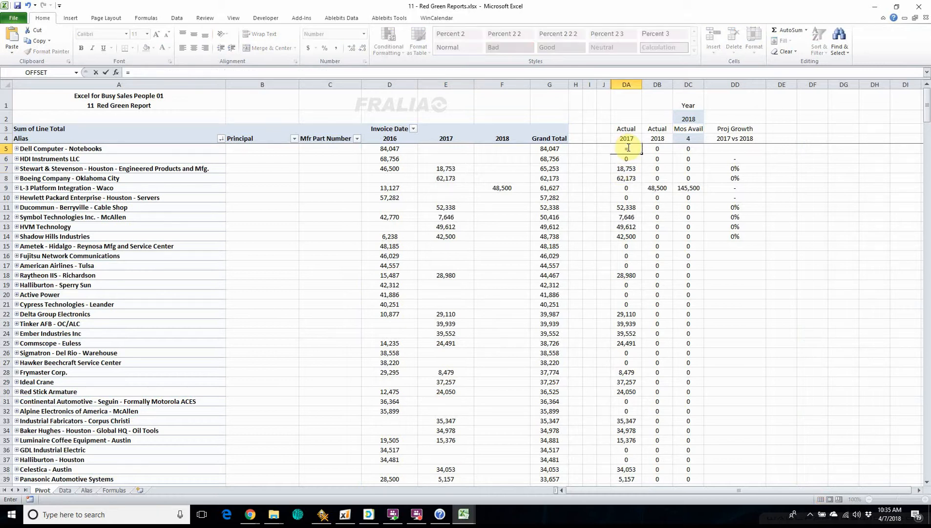
{"action": "left_click", "coordinate": [446, 148]}
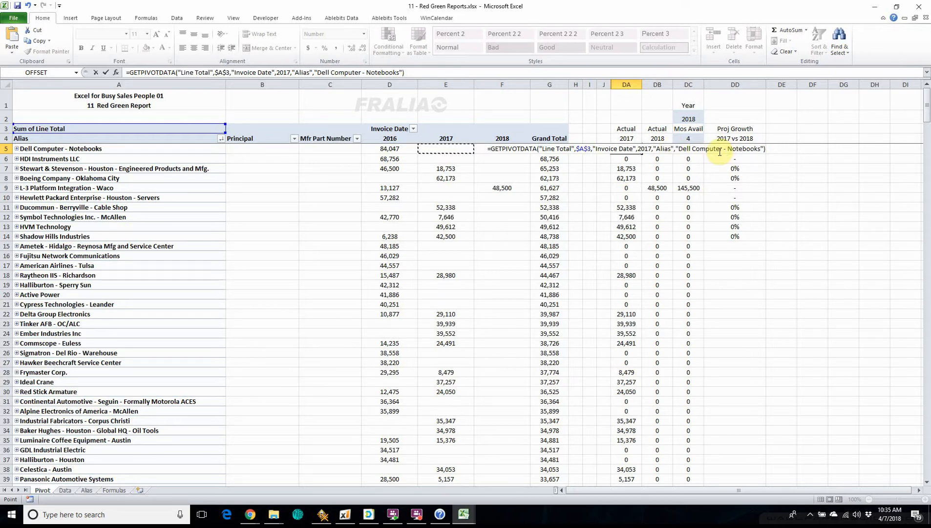
{"action": "key", "text": "Return"}
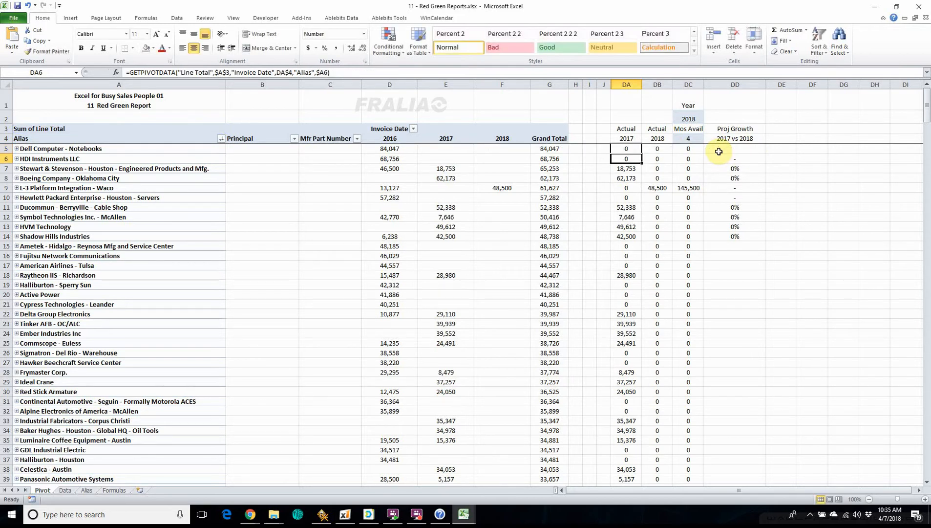
Step: Try filling the DA5 formula down through DA10, inspect the copied formulas, and undo the fill
{"action": "left_click", "coordinate": [640, 148]}
{"action": "left_click_drag", "start_coordinate": [643, 152], "coordinate": [637, 199]}
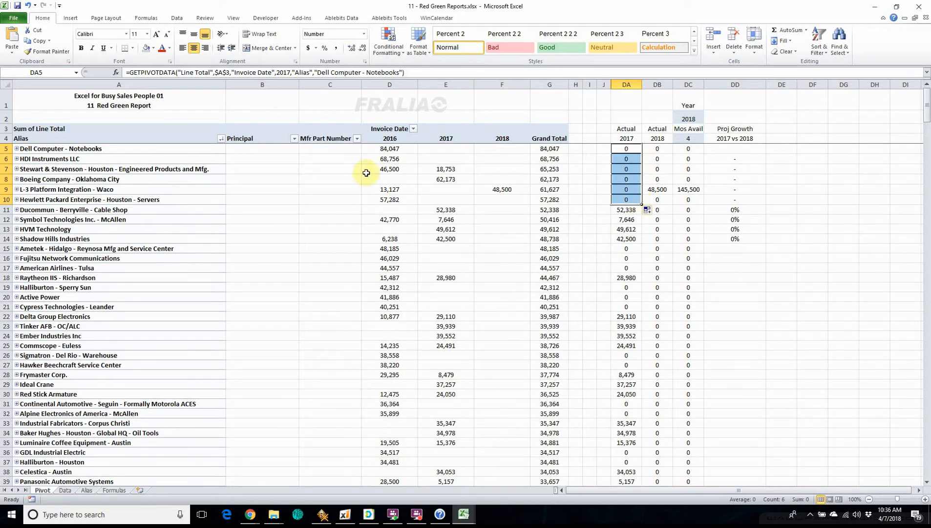
{"action": "left_click", "coordinate": [624, 156]}
{"action": "left_click", "coordinate": [626, 169]}
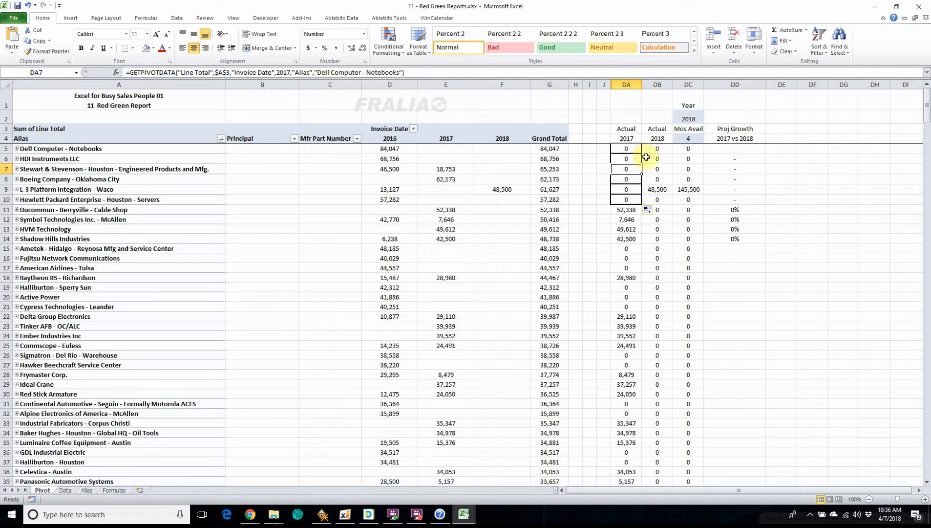
{"action": "left_click", "coordinate": [628, 210]}
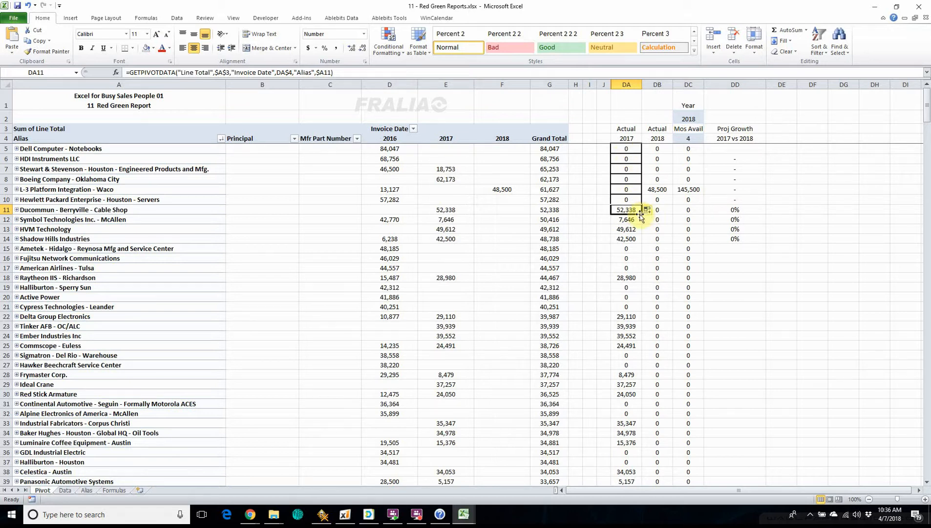
{"action": "key", "text": "ctrl+z"}
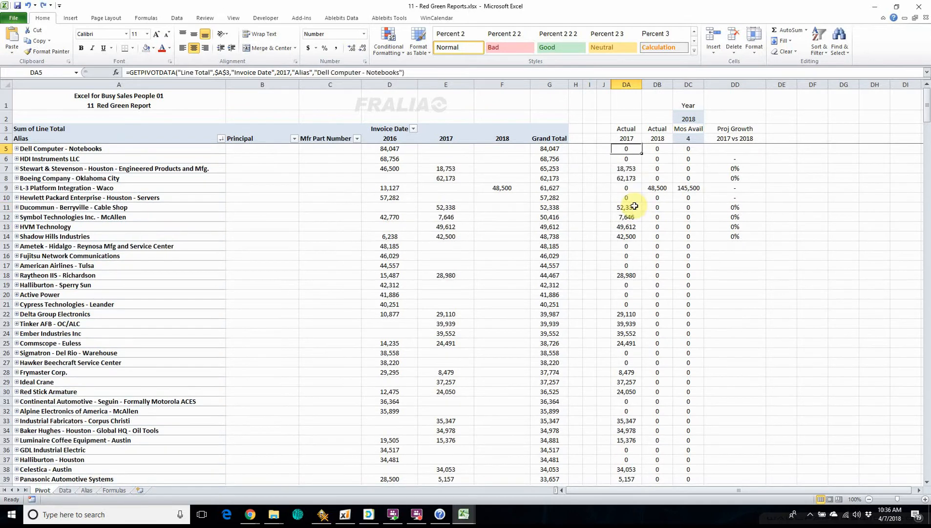
Step: Fill the cell-referenced GETPIVOTDATA formula from DA6 up into DA5
{"action": "left_click", "coordinate": [634, 159]}
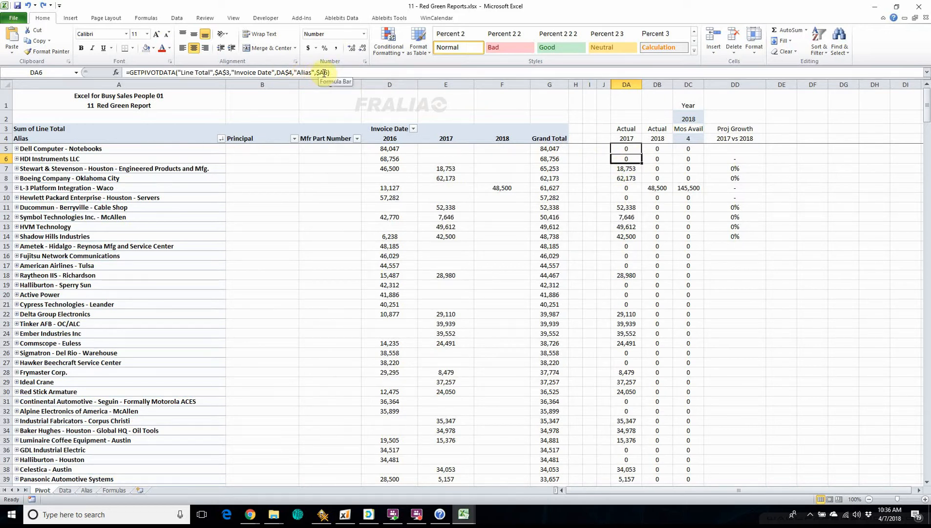
{"action": "left_click_drag", "start_coordinate": [641, 161], "coordinate": [636, 146]}
{"action": "left_click", "coordinate": [624, 150]}
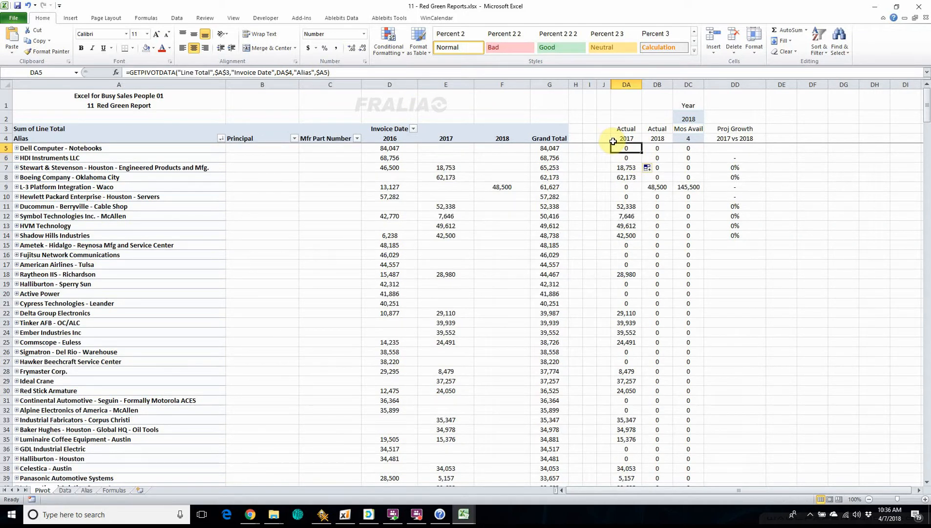
Step: Replace the formula in DA5 with the direct cell reference =E5
{"action": "type", "text": "="}
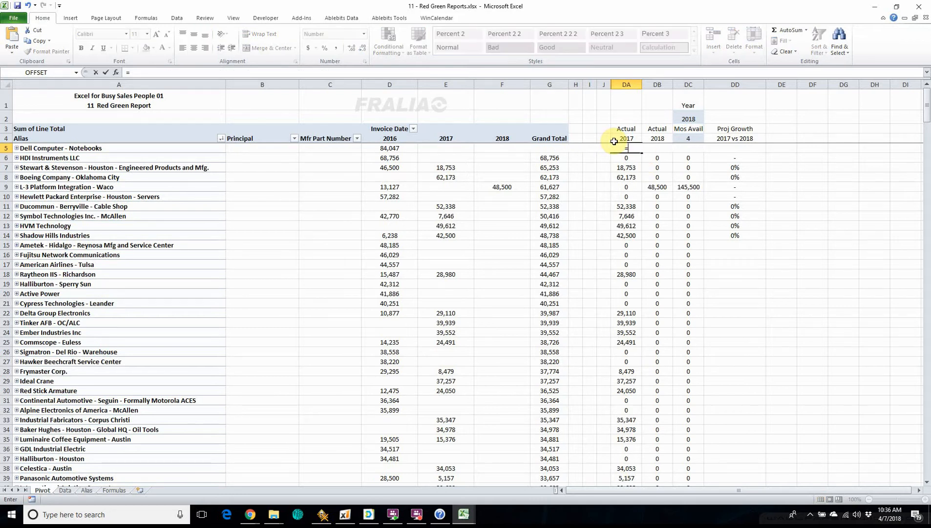
{"action": "type", "text": "e5"}
{"action": "key", "text": "Return"}
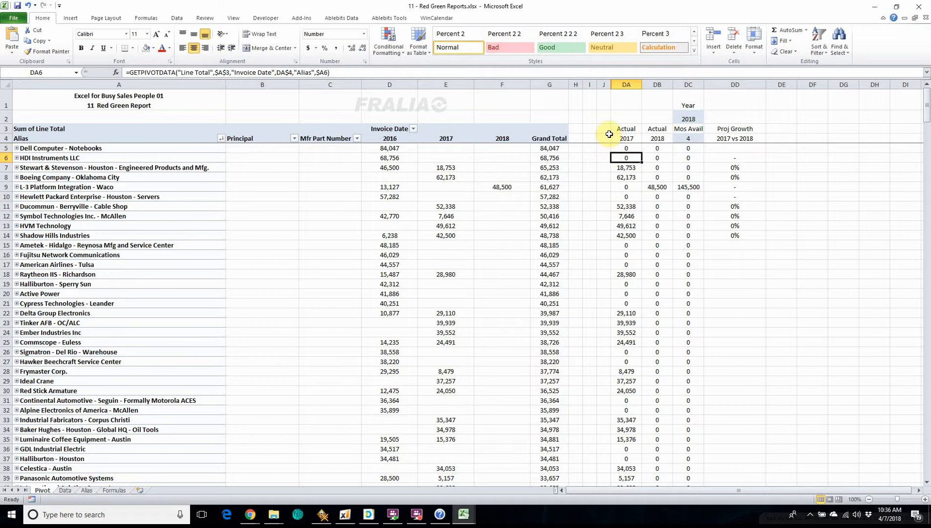
Step: Try filling the direct reference from DA5 down through DA12 and undo the fill
{"action": "left_click", "coordinate": [626, 146]}
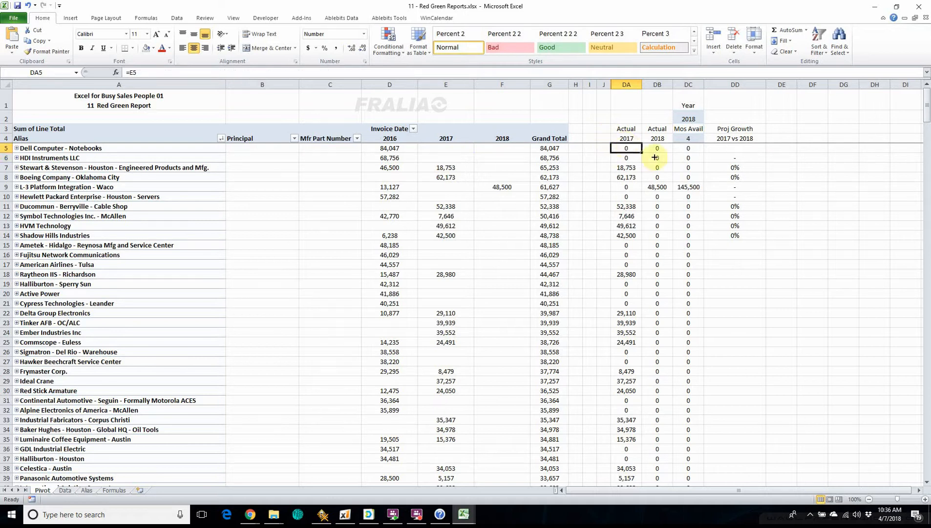
{"action": "left_click_drag", "start_coordinate": [641, 152], "coordinate": [644, 218]}
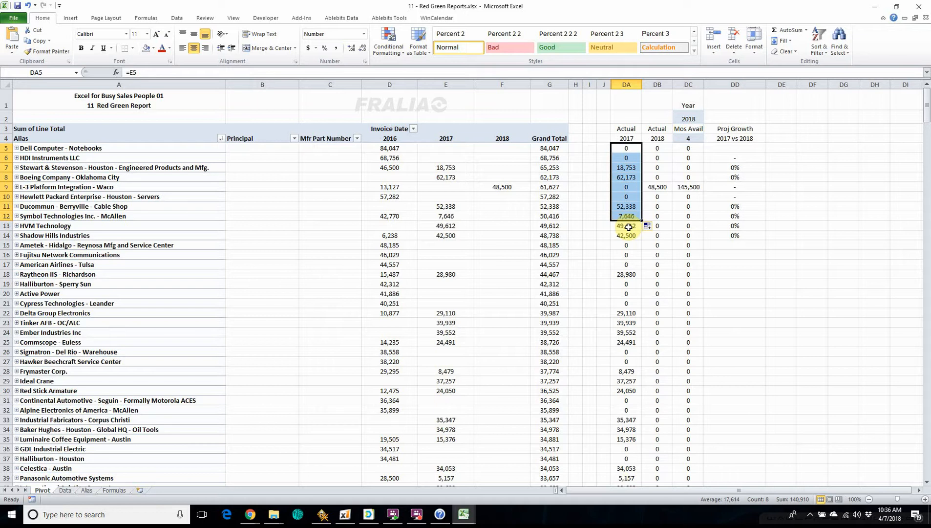
{"action": "left_click", "coordinate": [627, 222]}
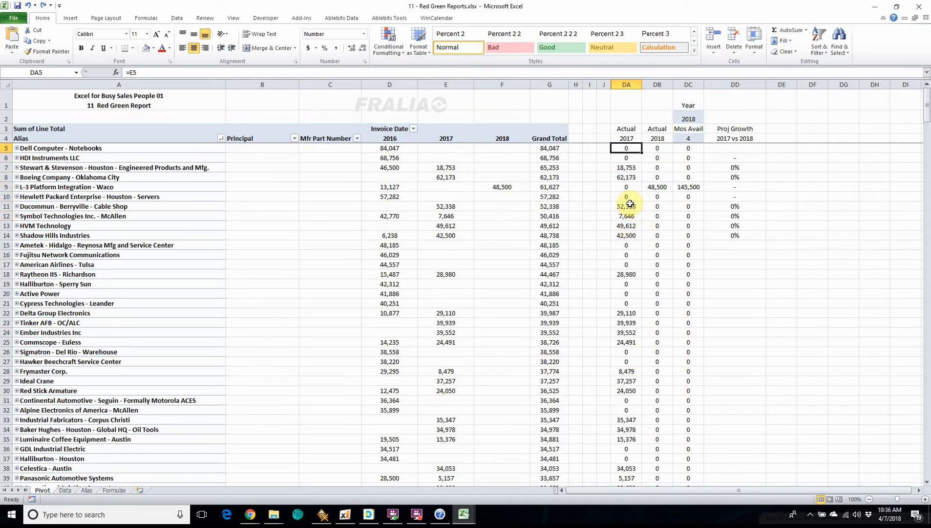
Step: Check the formulas in DA6 and the year header DA4, and set the report year in DC2 to 2017
{"action": "left_click", "coordinate": [634, 158]}
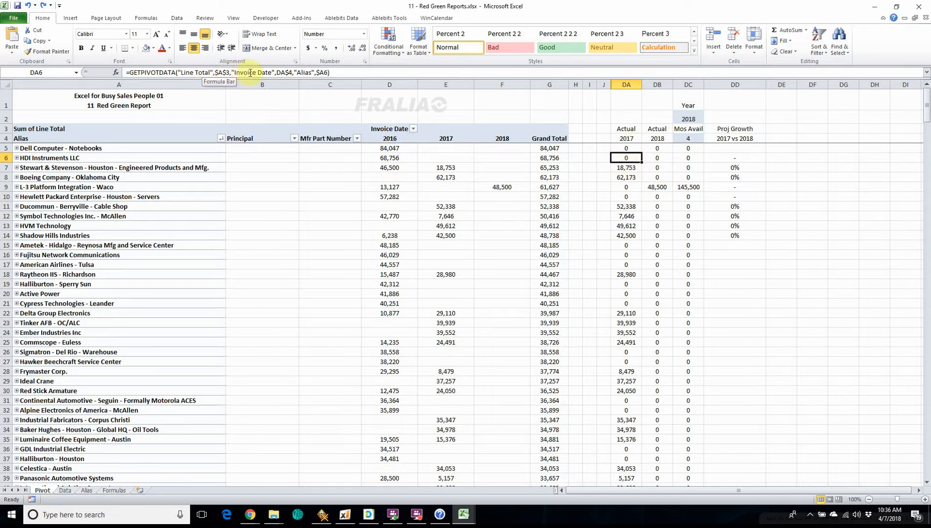
{"action": "left_click", "coordinate": [630, 137]}
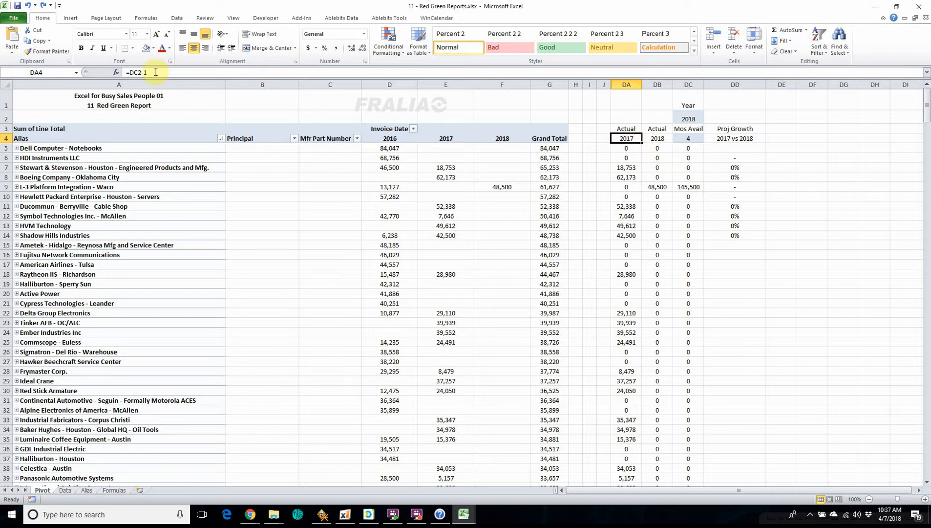
{"action": "left_click", "coordinate": [690, 117]}
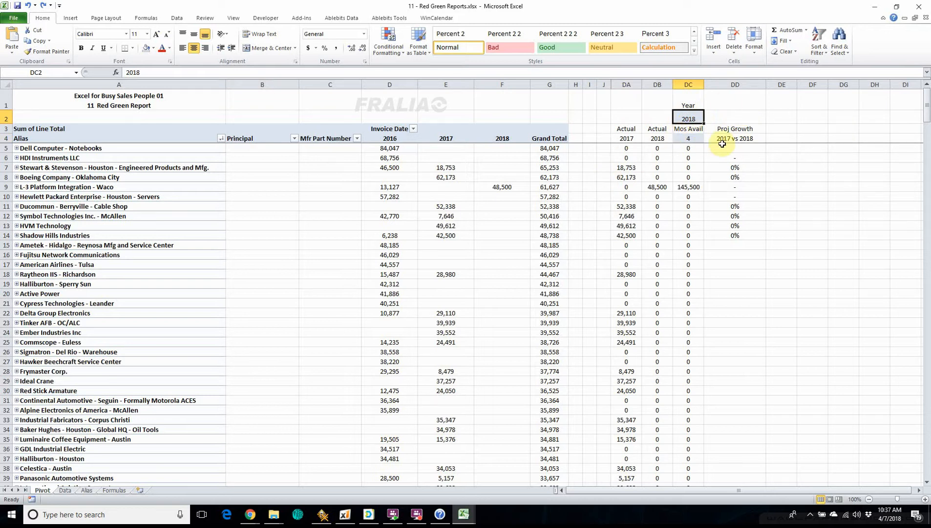
{"action": "type", "text": "20"}
{"action": "key", "text": "Return"}
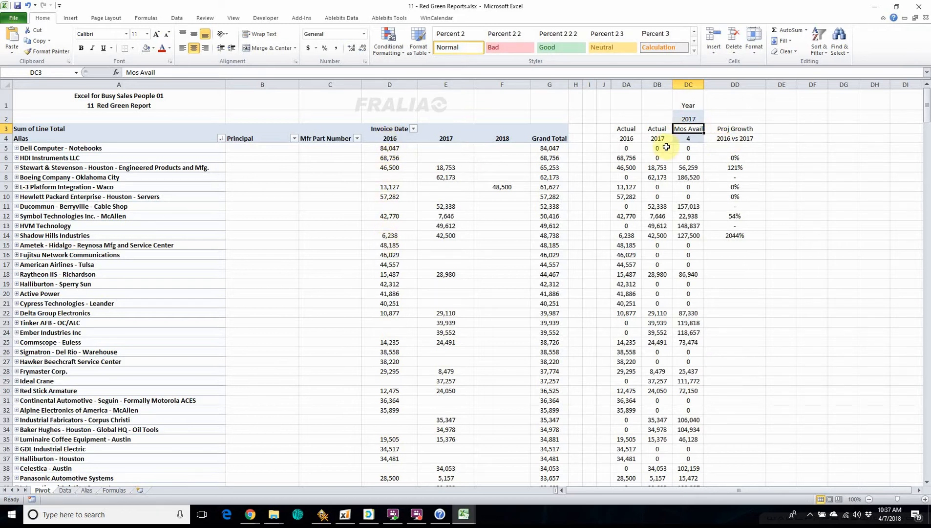
Step: Set the months available in DC4 to 12
{"action": "left_click", "coordinate": [687, 140]}
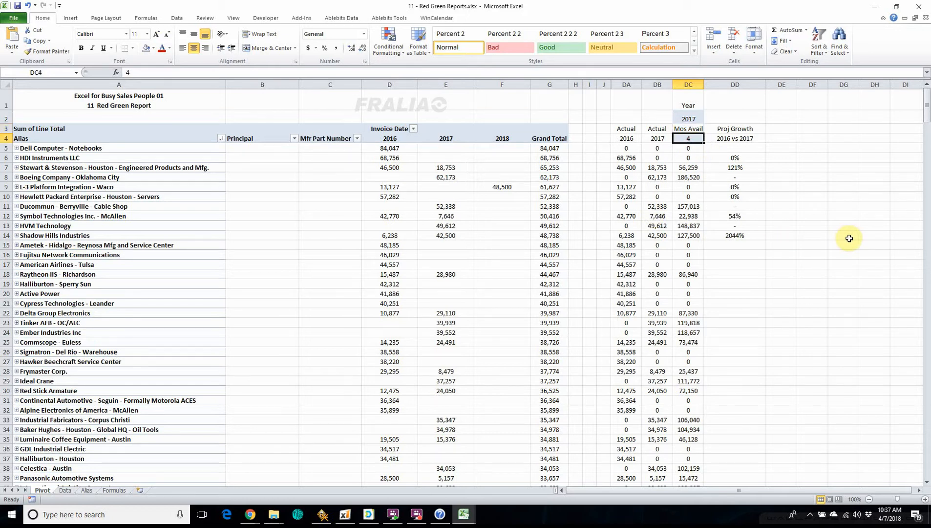
{"action": "type", "text": "12"}
{"action": "key", "text": "Return"}
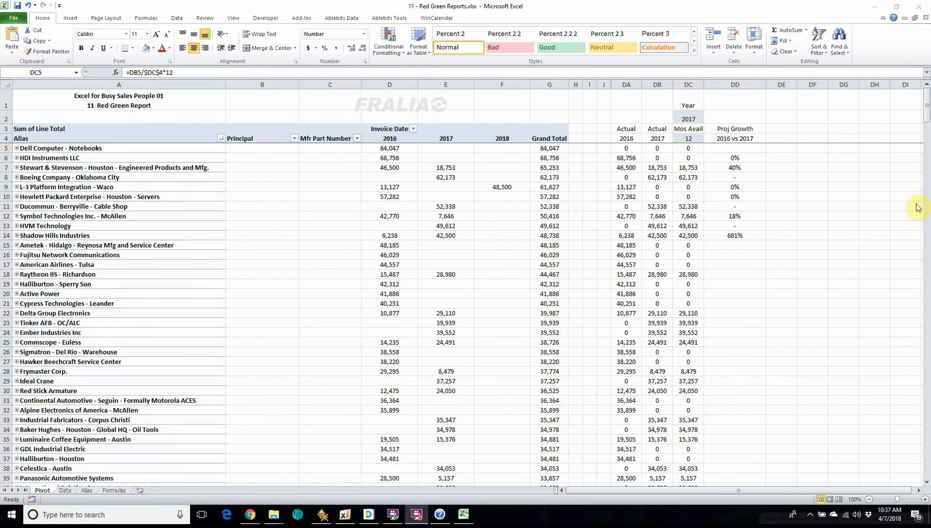
Step: Set the report year in DC2 to 2018 and the months available in DC4 to 4
{"action": "left_click", "coordinate": [688, 119]}
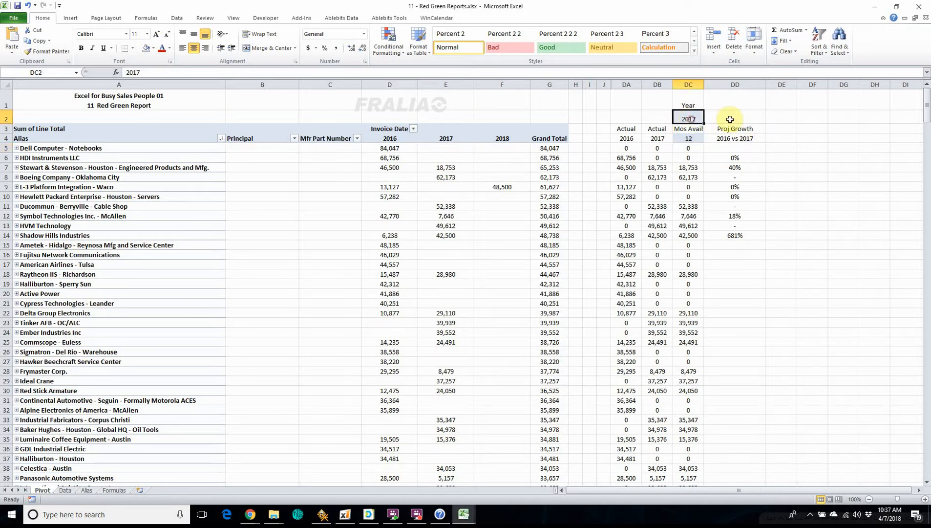
{"action": "type", "text": "201"}
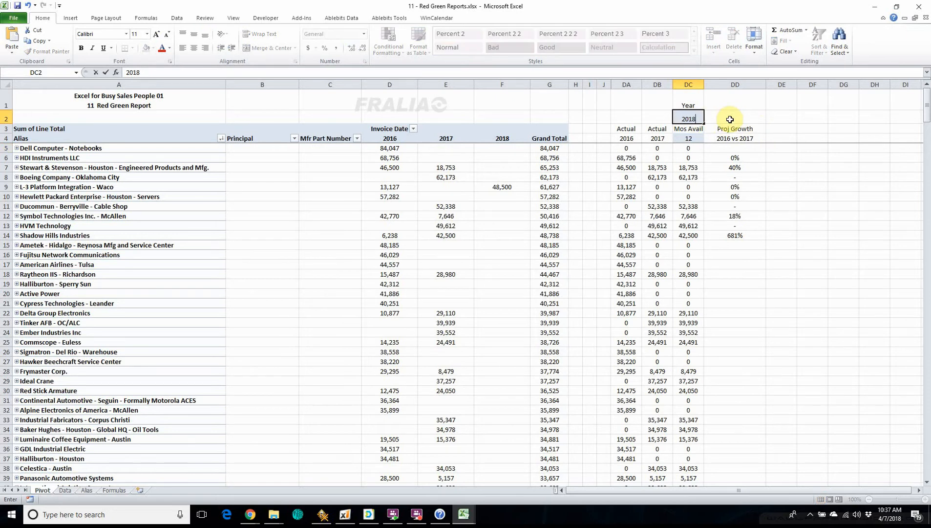
{"action": "type", "text": "8"}
{"action": "left_click", "coordinate": [688, 139]}
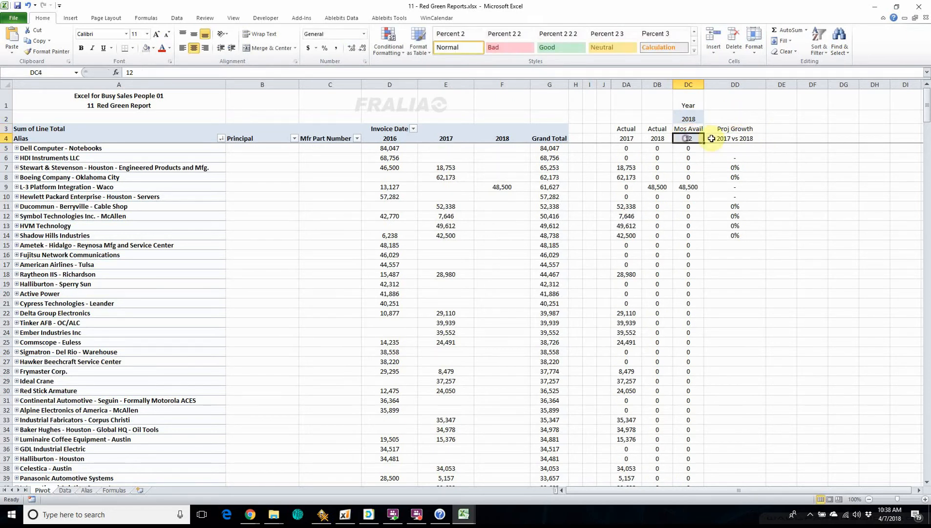
{"action": "type", "text": "4"}
{"action": "key", "text": "Return"}
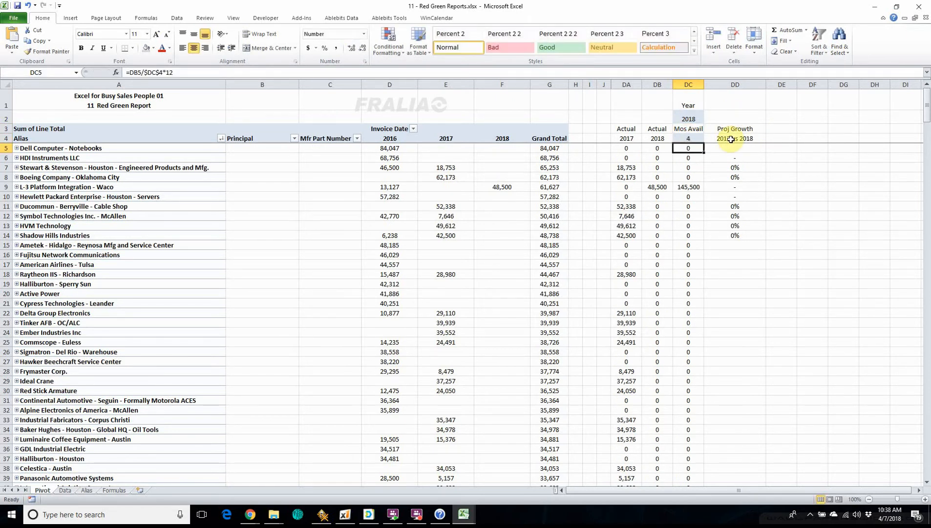
Step: Replace the direct reference in DA5 with a GETPIVOTDATA formula for E5 and link its Invoice Date item to DA4
{"action": "left_click", "coordinate": [631, 152]}
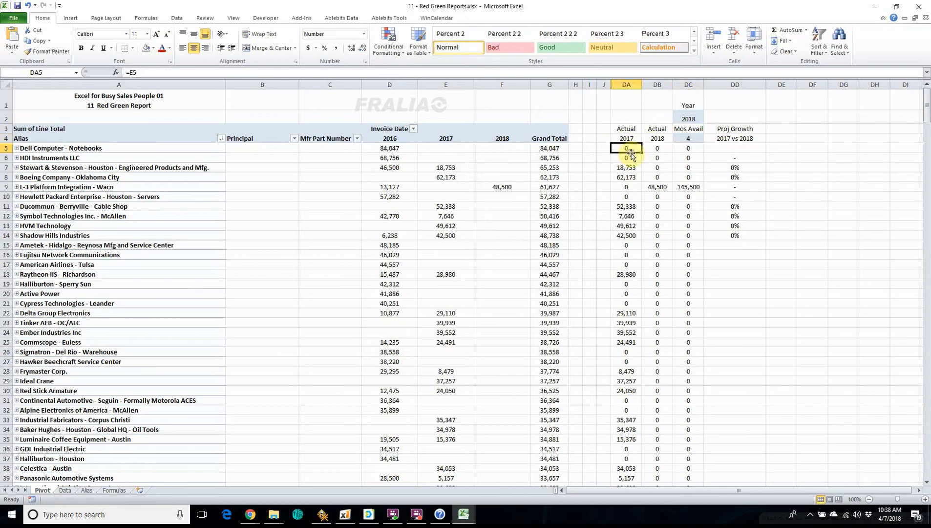
{"action": "left_click", "coordinate": [628, 170]}
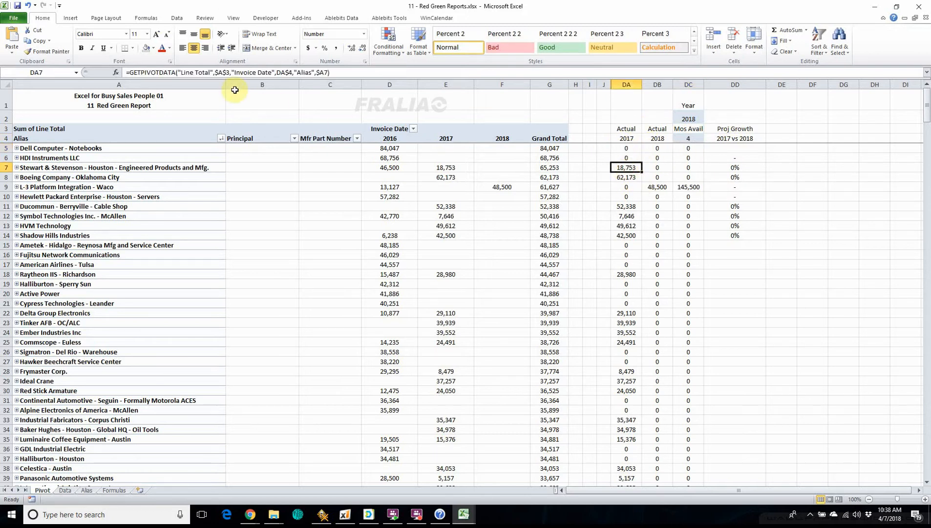
{"action": "left_click", "coordinate": [615, 150]}
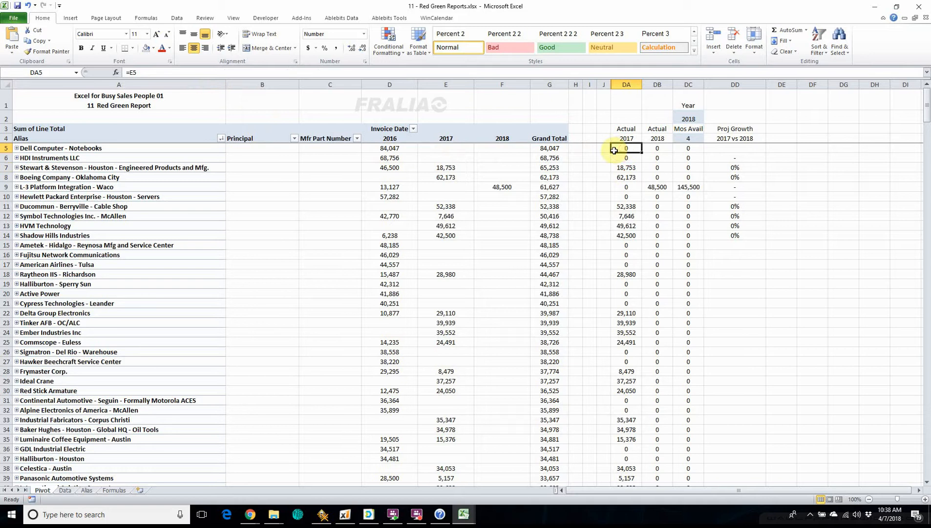
{"action": "type", "text": "="}
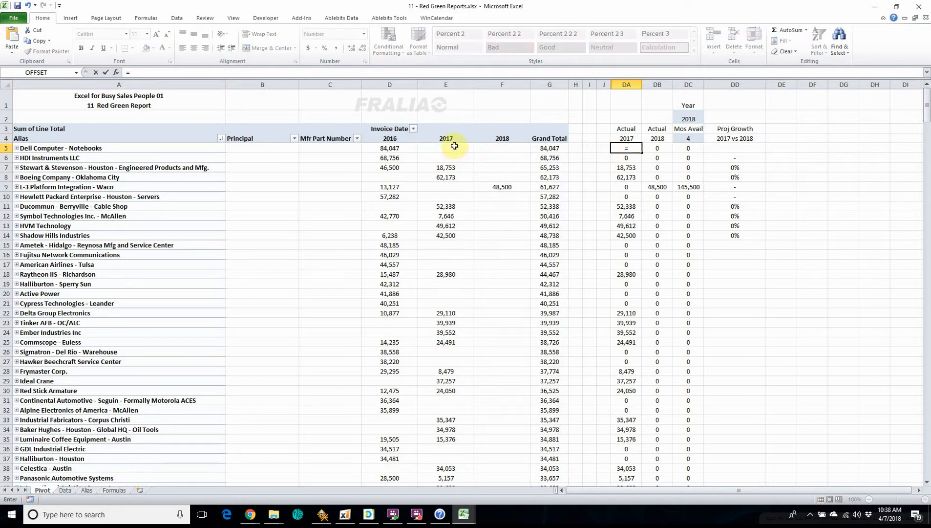
{"action": "left_click", "coordinate": [447, 147]}
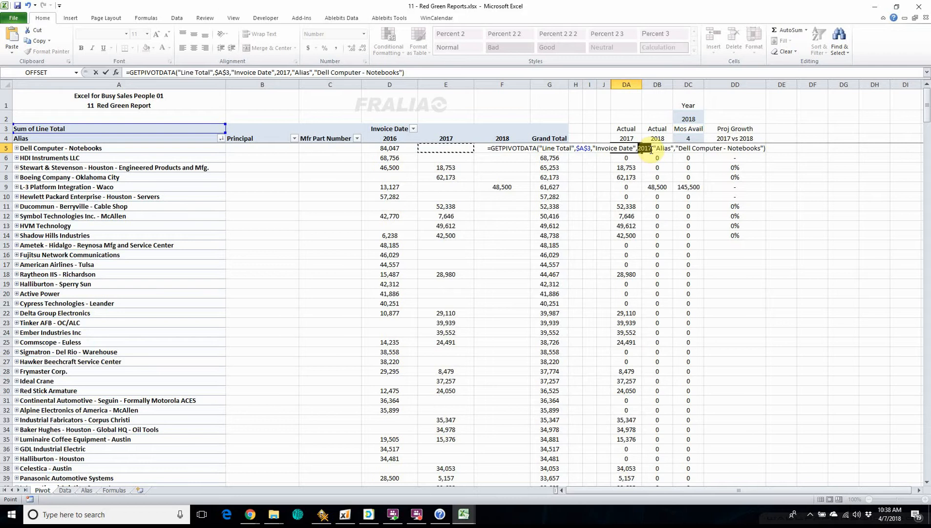
{"action": "left_click_drag", "start_coordinate": [652, 150], "coordinate": [652, 150]}
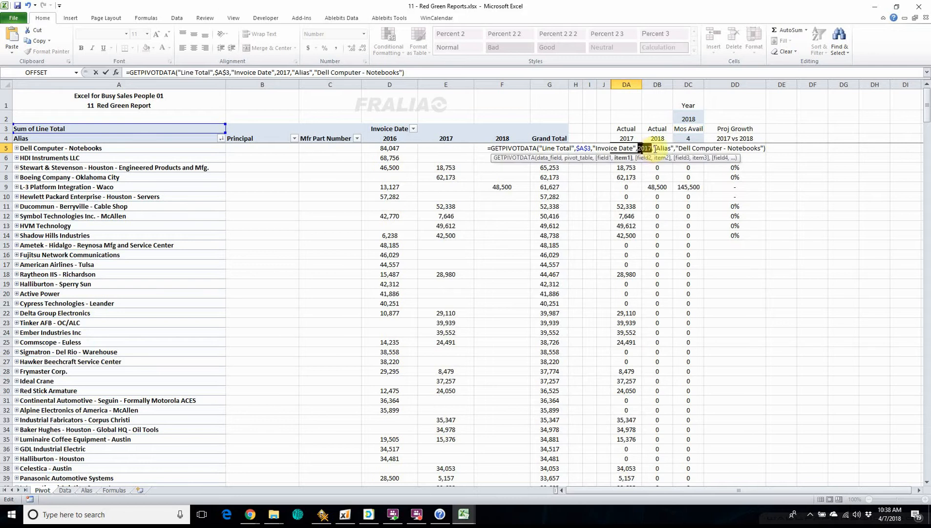
{"action": "left_click", "coordinate": [632, 137]}
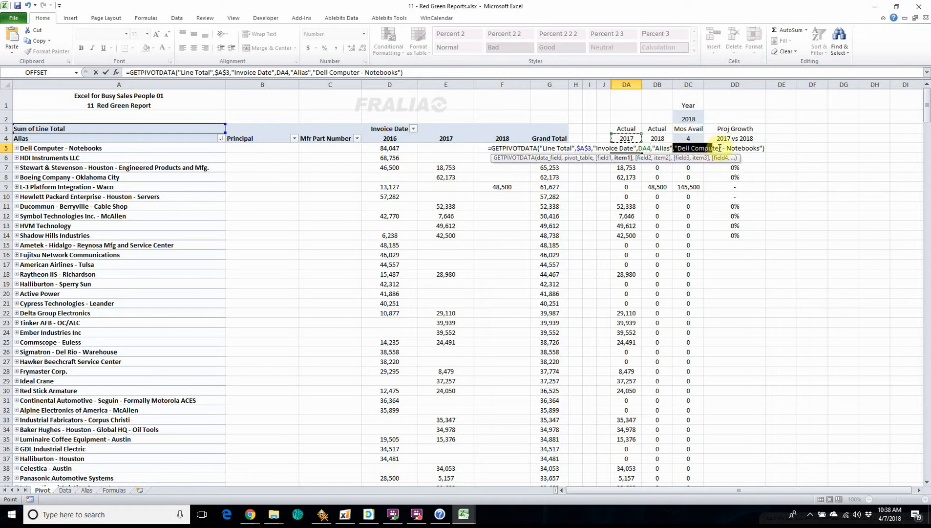
{"action": "left_click", "coordinate": [681, 141]}
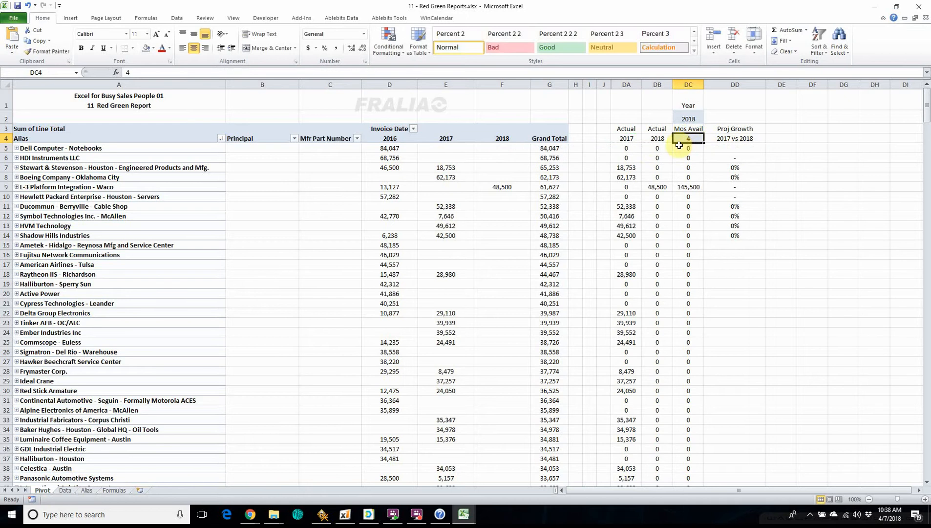
Step: Replace the hard-coded "Dell Computer - Notebooks" item in the DA5 formula with the column-locked reference $A5
{"action": "left_click", "coordinate": [627, 148]}
{"action": "left_click", "coordinate": [367, 72]}
{"action": "type", "text": "- Notebooks\")"}
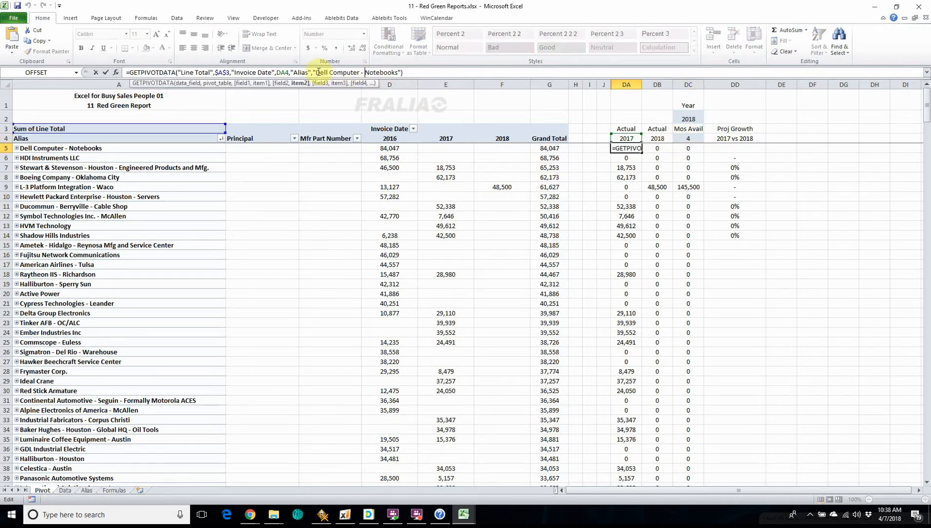
{"action": "left_click_drag", "start_coordinate": [329, 72], "coordinate": [397, 73]}
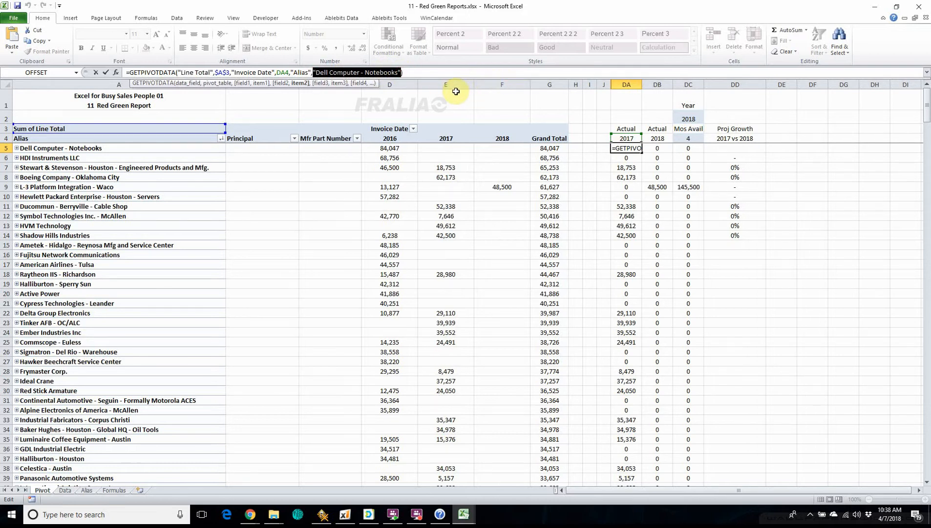
{"action": "type", "text": "a5"}
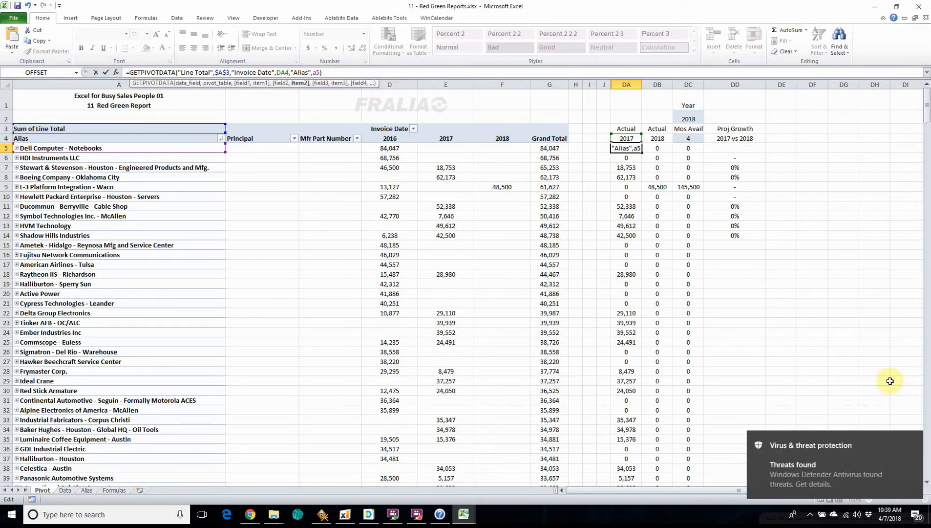
{"action": "left_click", "coordinate": [911, 440]}
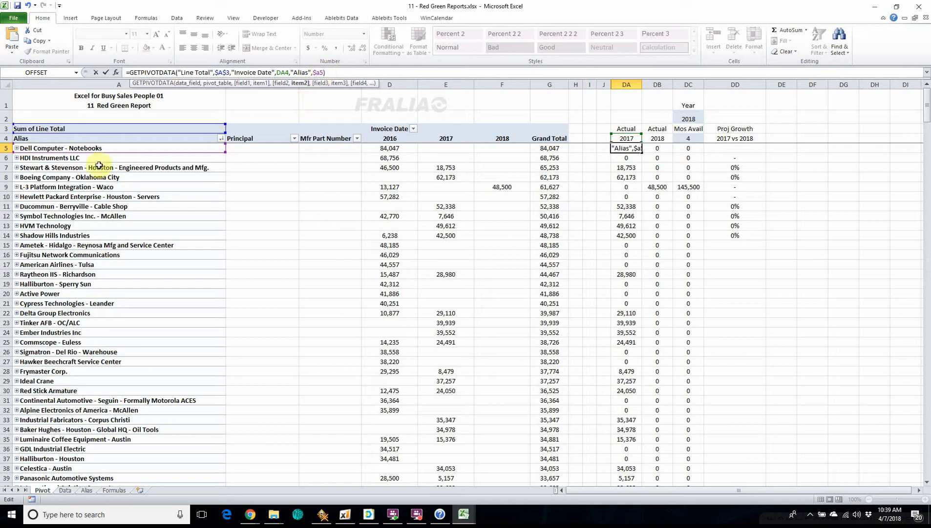
{"action": "left_click", "coordinate": [106, 73]}
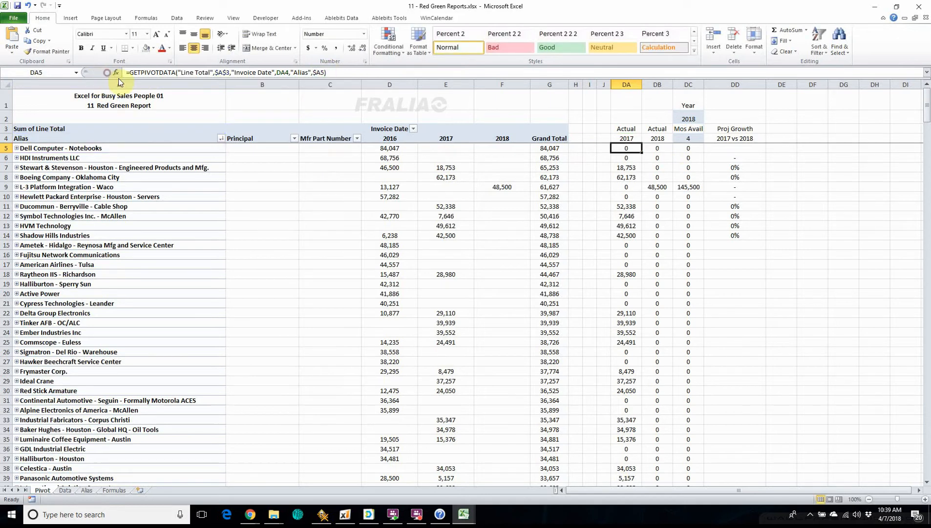
Step: Copy the GETPIVOTDATA formula from DA5 across into the Actual 2018 cell DB5
{"action": "left_click", "coordinate": [654, 148]}
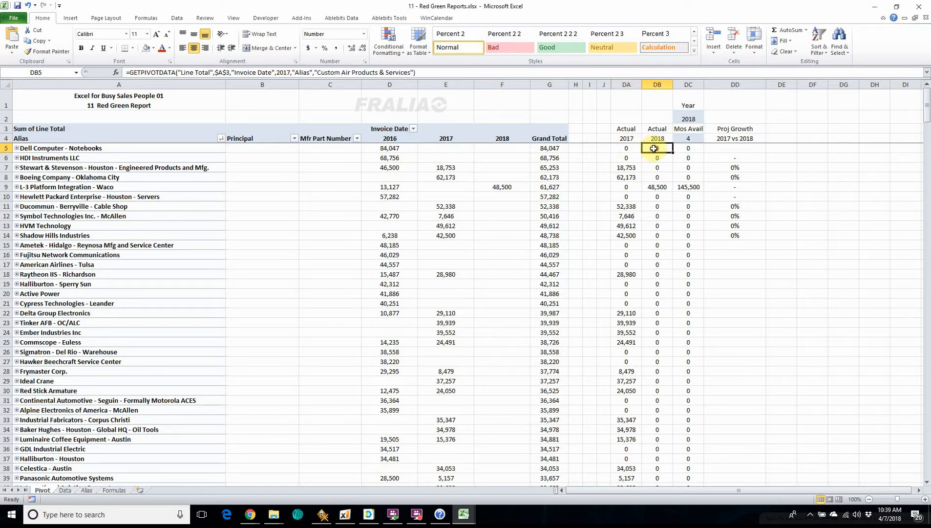
{"action": "left_click", "coordinate": [625, 148]}
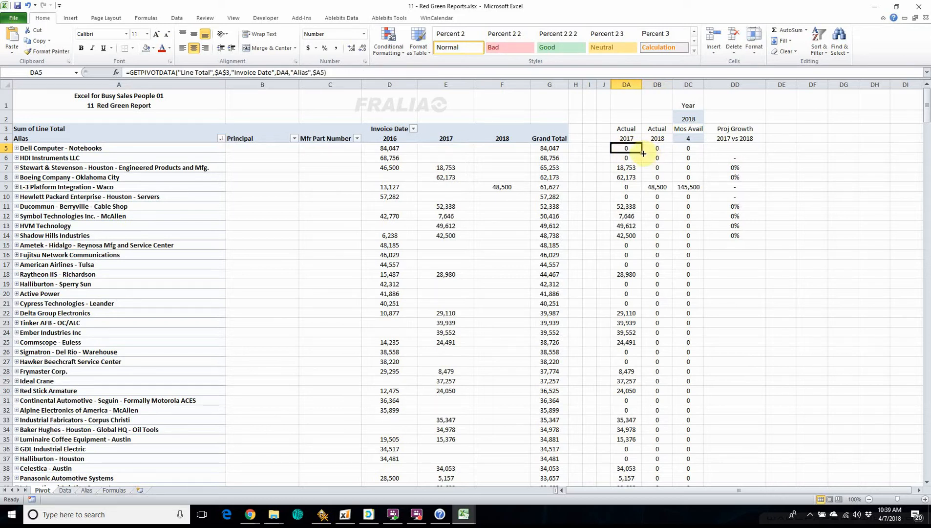
{"action": "left_click_drag", "start_coordinate": [643, 154], "coordinate": [665, 154]}
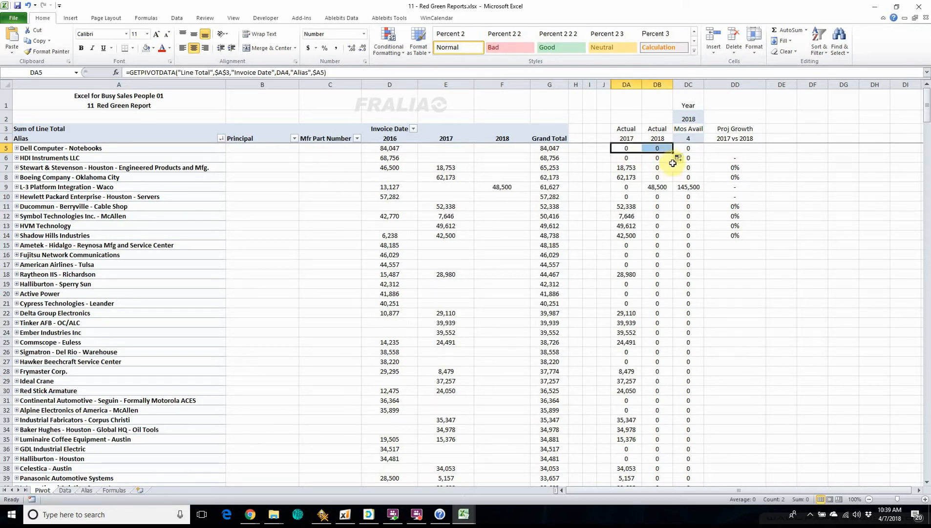
Step: Compare the copied formula in DB5 with the formulas in DA5, DB6 and DA6
{"action": "left_click", "coordinate": [654, 148]}
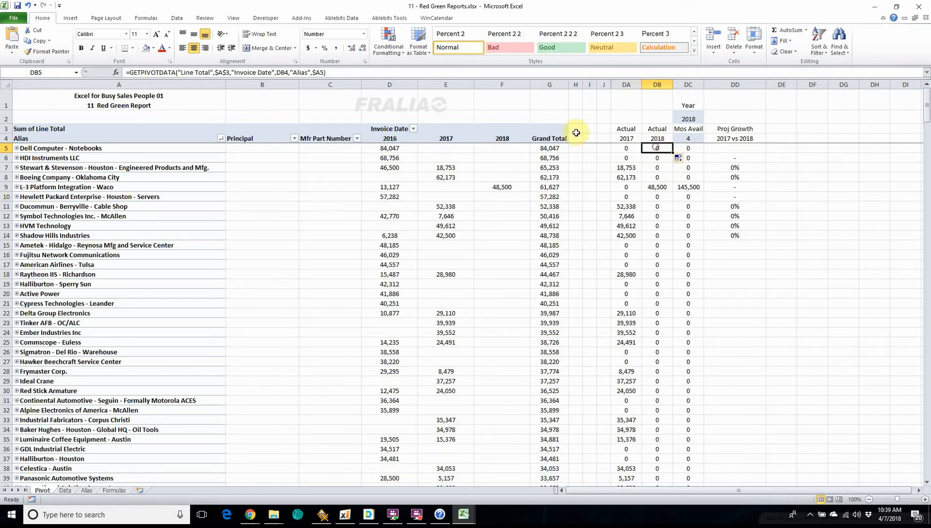
{"action": "left_click", "coordinate": [335, 75]}
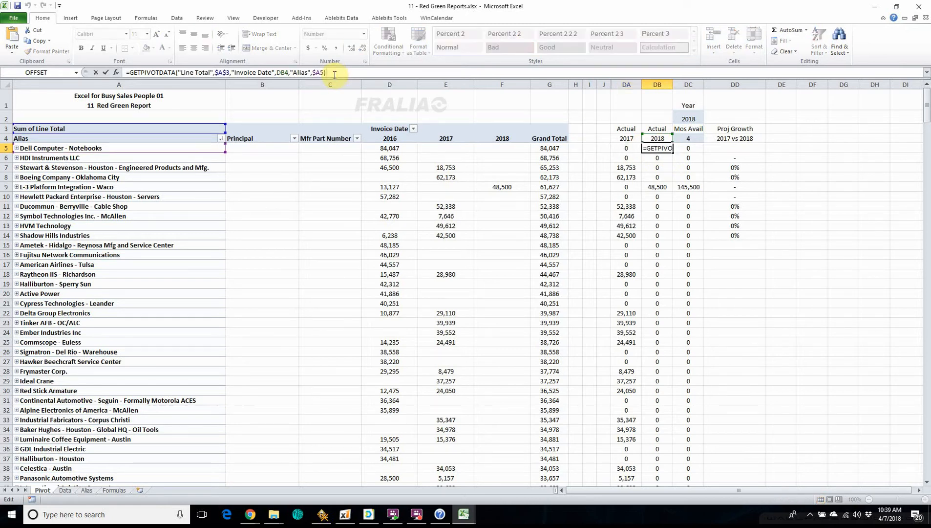
{"action": "key", "text": "Escape"}
{"action": "left_click", "coordinate": [665, 159]}
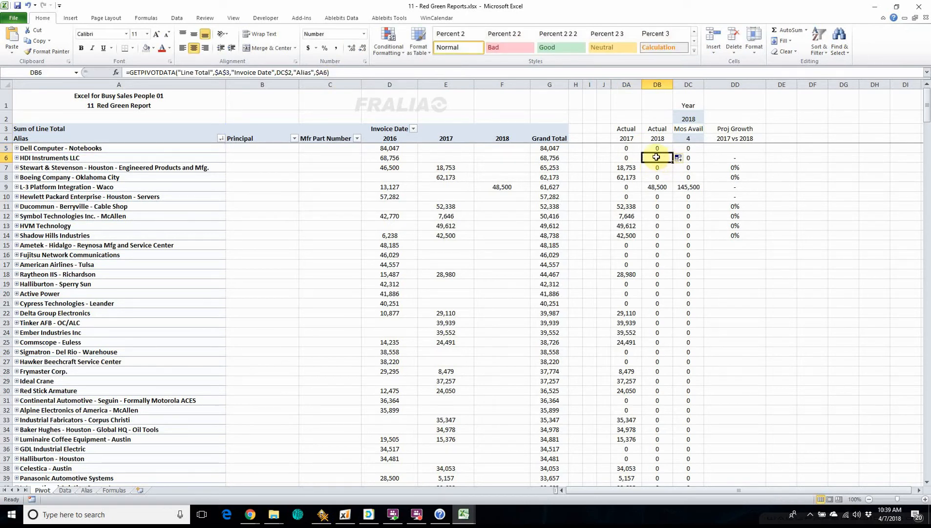
{"action": "left_click", "coordinate": [627, 149]}
{"action": "left_click", "coordinate": [660, 150]}
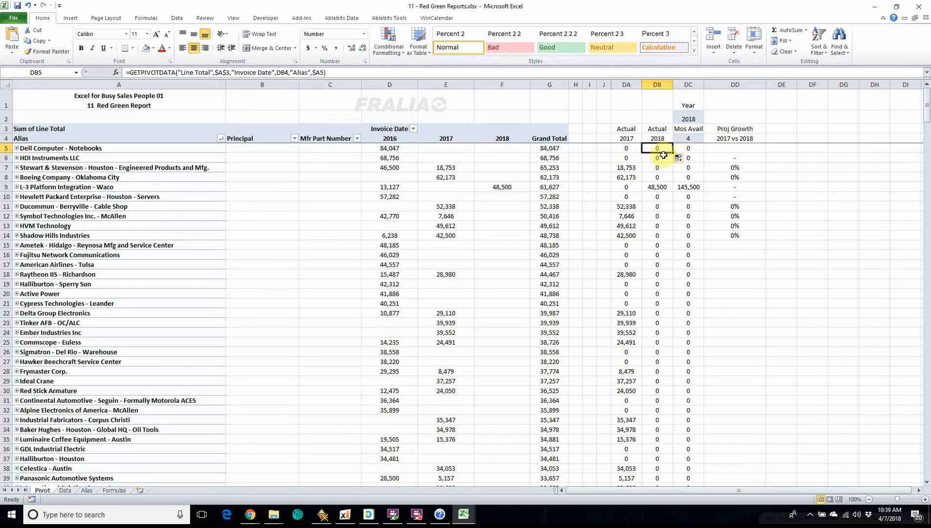
{"action": "left_click", "coordinate": [629, 156]}
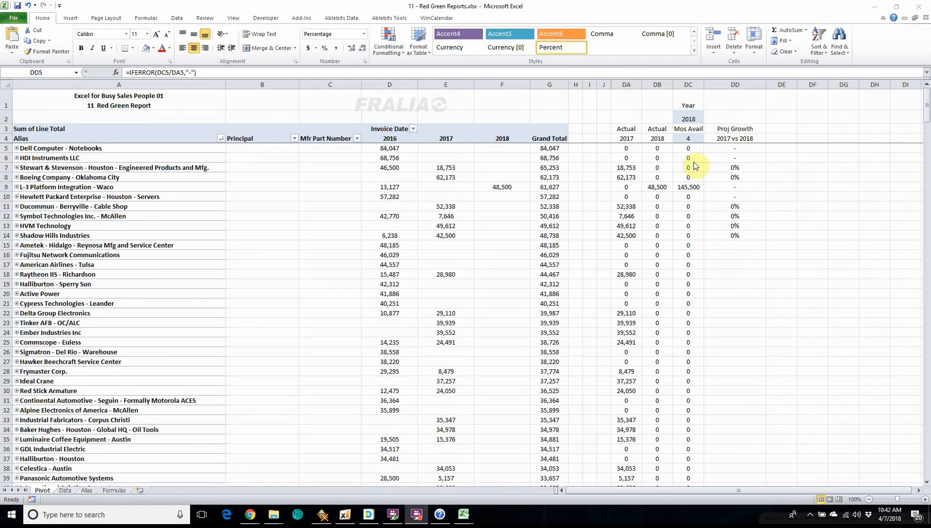
Step: Review the formulas behind the projected growth, Actual 2017, Actual 2018 and annualized projection in row 5, plus the projection in DC9
{"action": "left_click", "coordinate": [740, 148]}
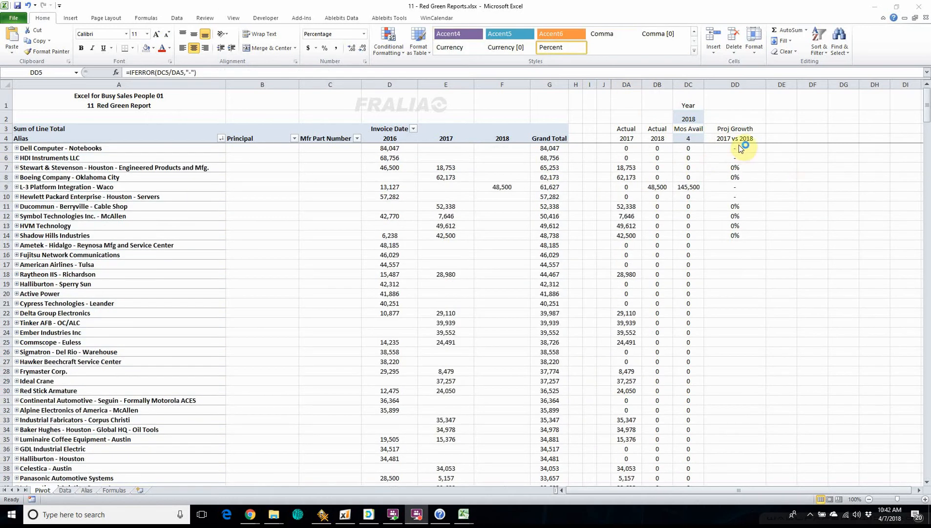
{"action": "left_click", "coordinate": [741, 148]}
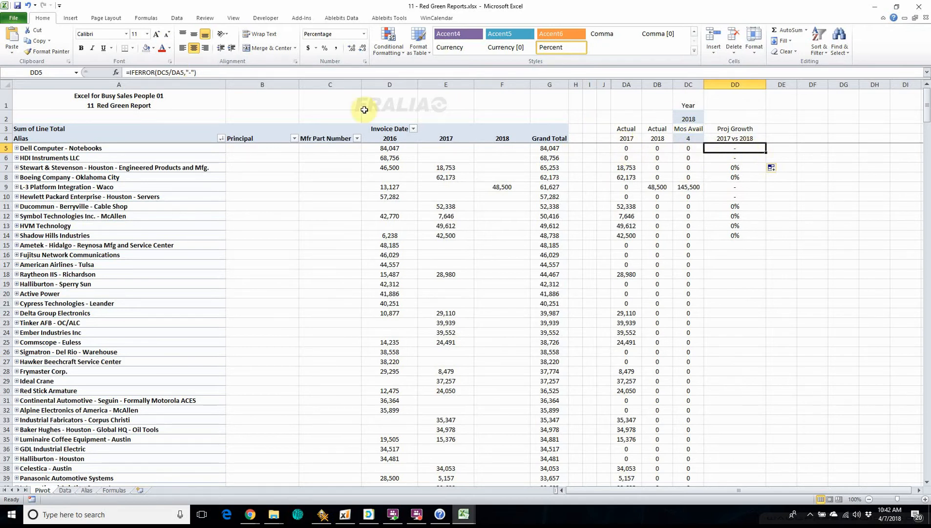
{"action": "left_click", "coordinate": [627, 148]}
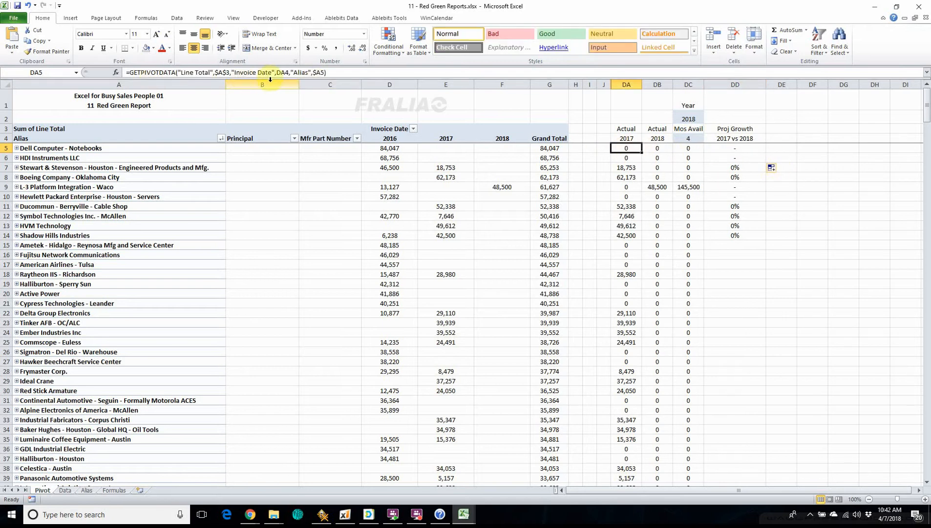
{"action": "left_click", "coordinate": [657, 148]}
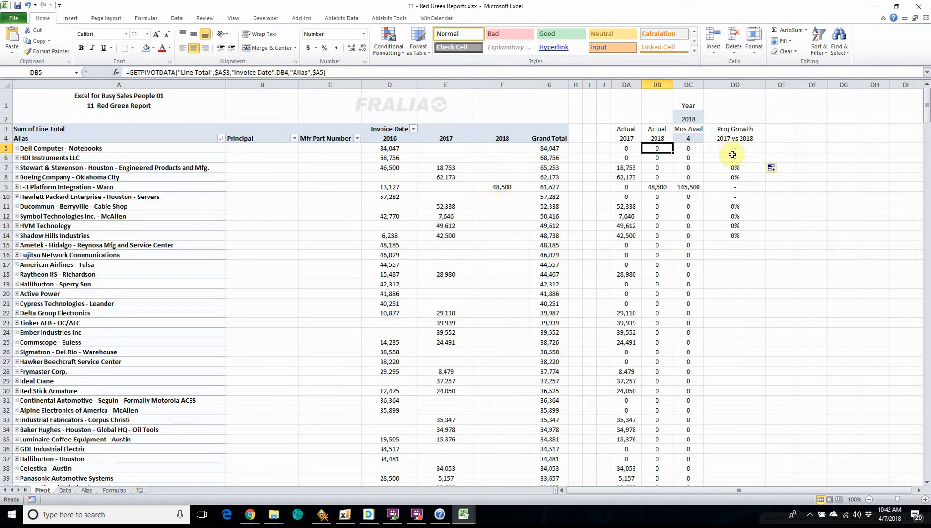
{"action": "left_click", "coordinate": [688, 148]}
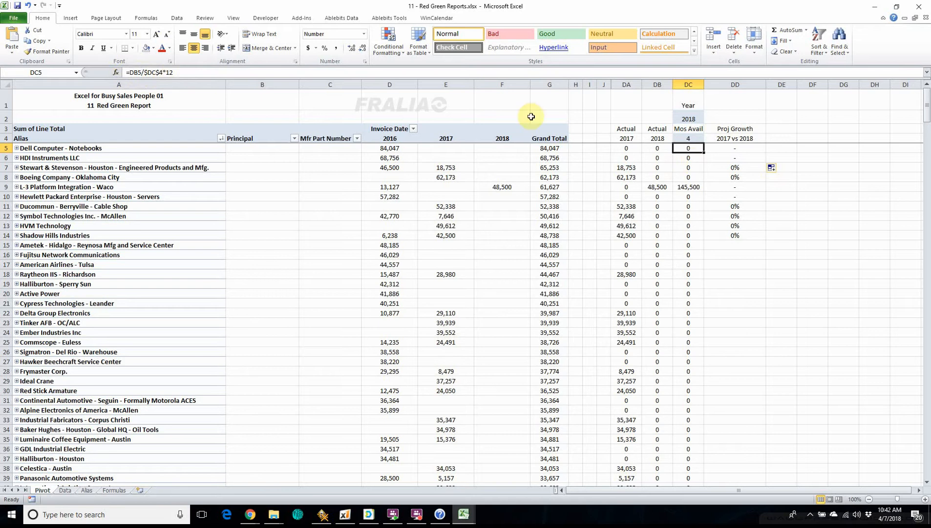
{"action": "left_click", "coordinate": [188, 73]}
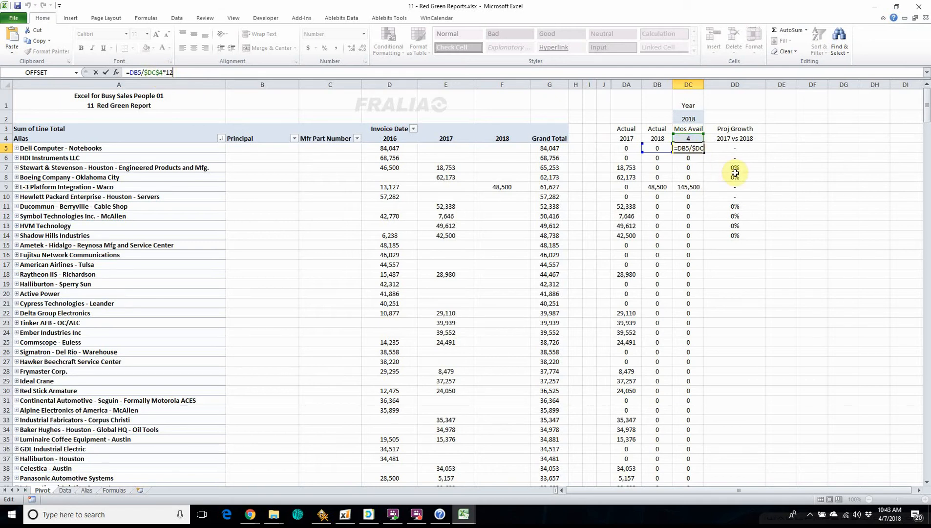
{"action": "left_click", "coordinate": [728, 150]}
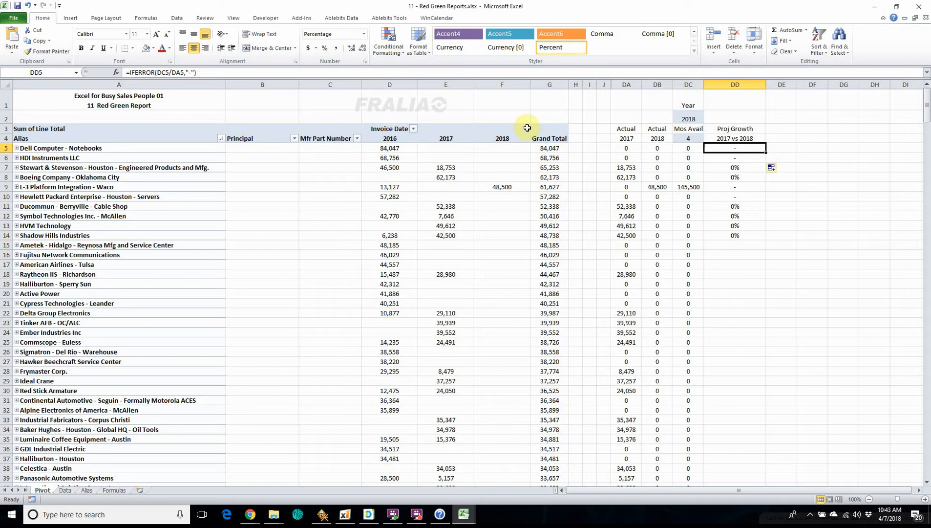
{"action": "left_click", "coordinate": [691, 148]}
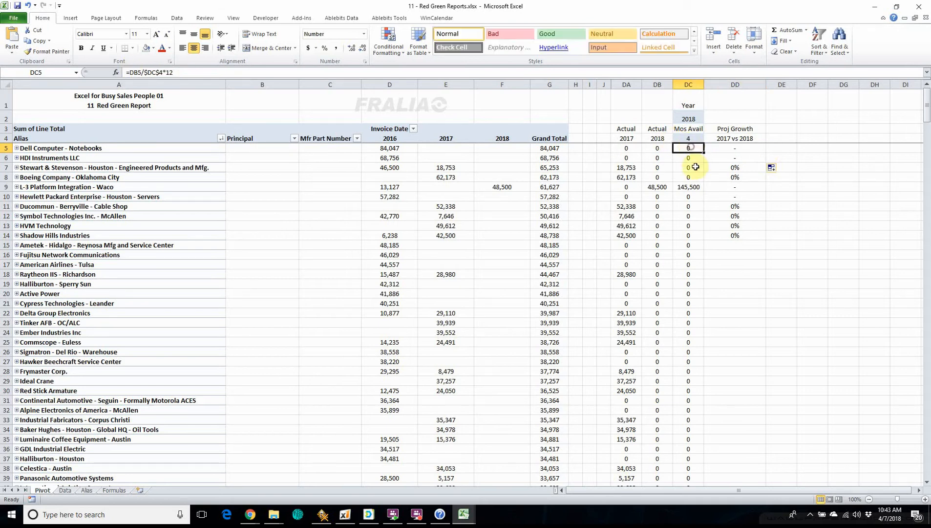
{"action": "left_click", "coordinate": [684, 187]}
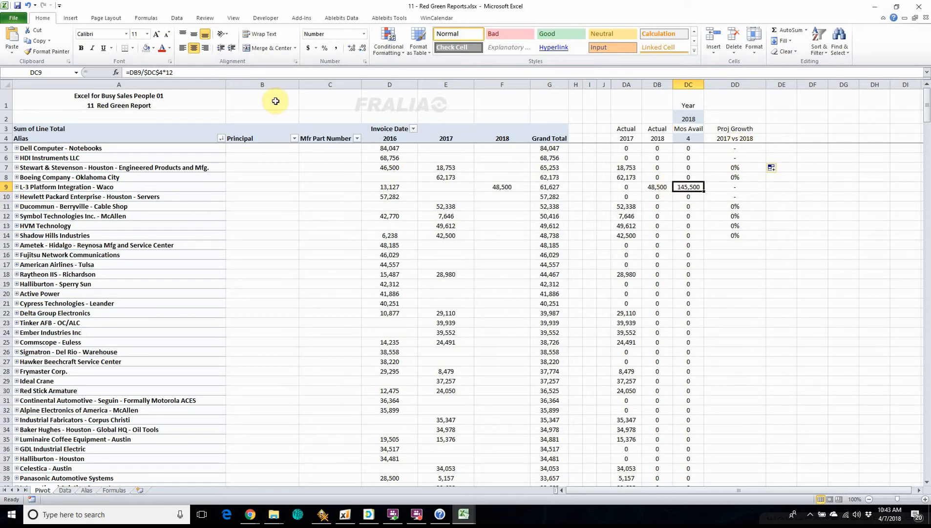
Step: Fill the projected growth formula from DD5 down through DD134 and check the Weatherford - Barkers Landing formulas in row 128
{"action": "left_click", "coordinate": [743, 149]}
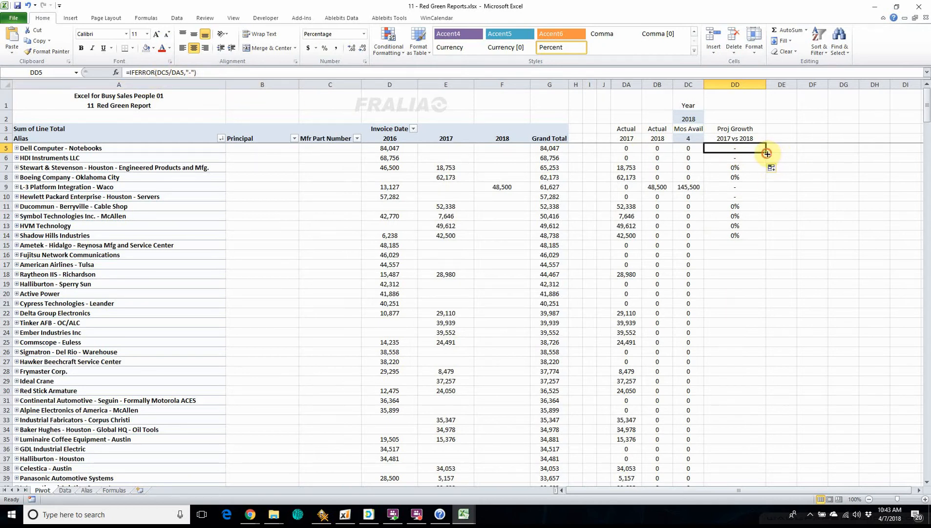
{"action": "left_click_drag", "start_coordinate": [767, 154], "coordinate": [747, 472]}
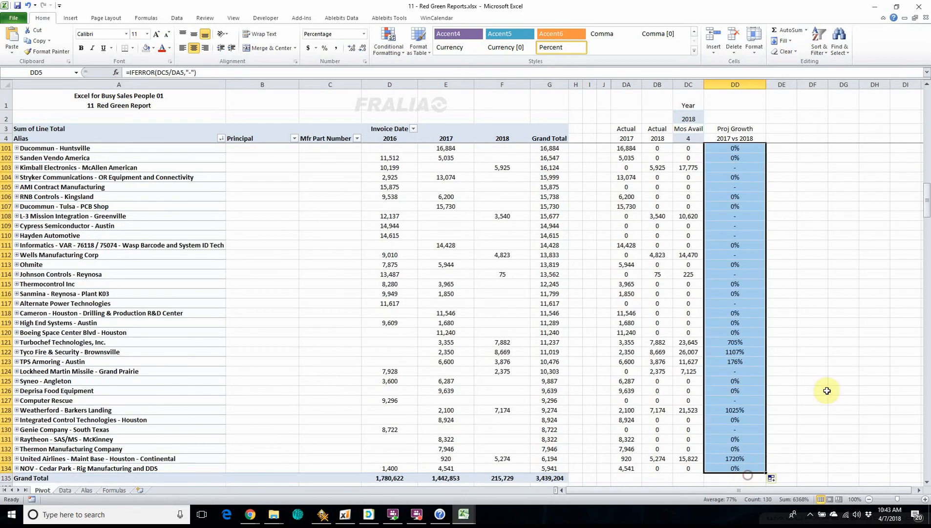
{"action": "left_click", "coordinate": [629, 409]}
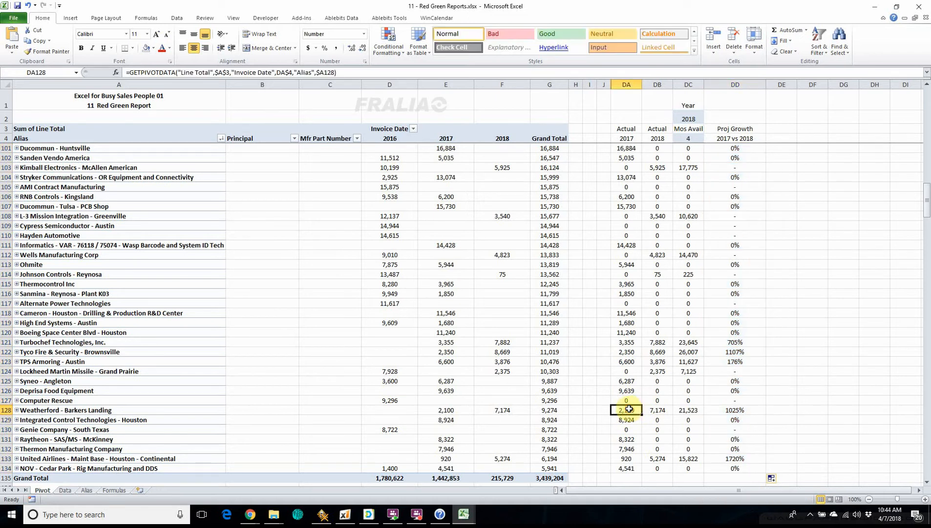
{"action": "left_click", "coordinate": [660, 410]}
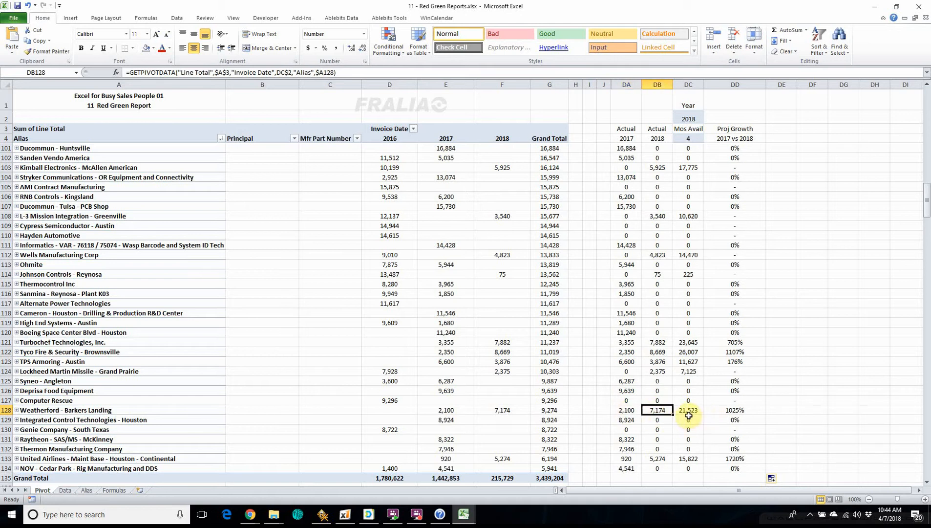
{"action": "left_click", "coordinate": [696, 410]}
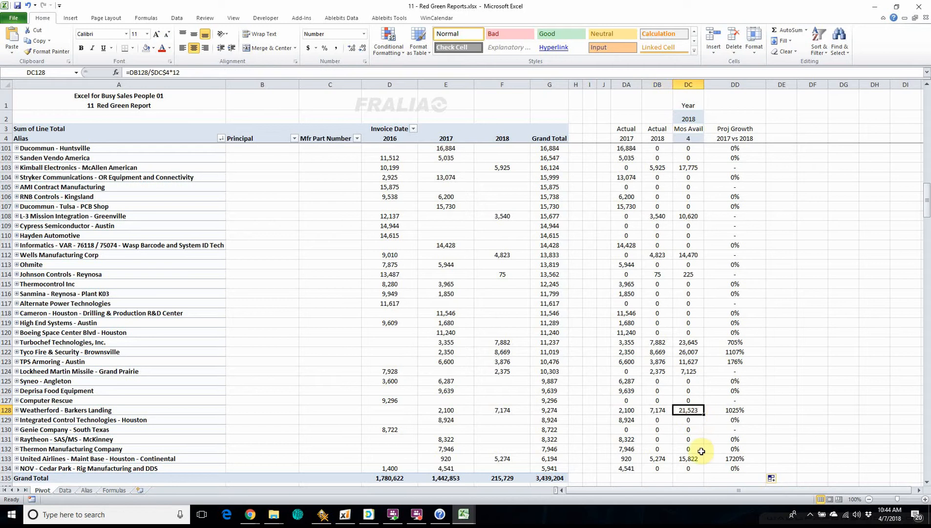
Step: Examine the projected growth formulas for Weatherford - Barkers Landing, United Probe - McKinney and VJ Electric Assemblies
{"action": "left_click", "coordinate": [734, 410]}
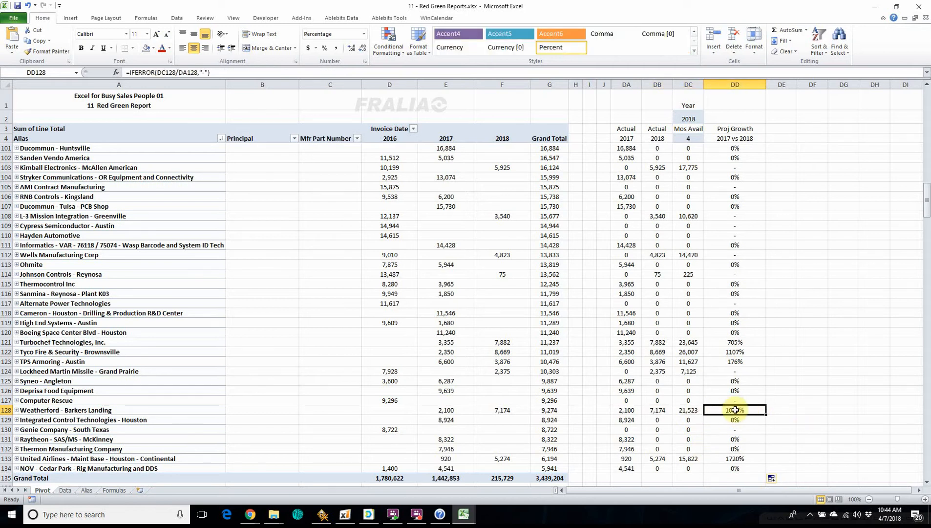
{"action": "scroll", "coordinate": [762, 372], "scroll_direction": "up", "scroll_amount": 20}
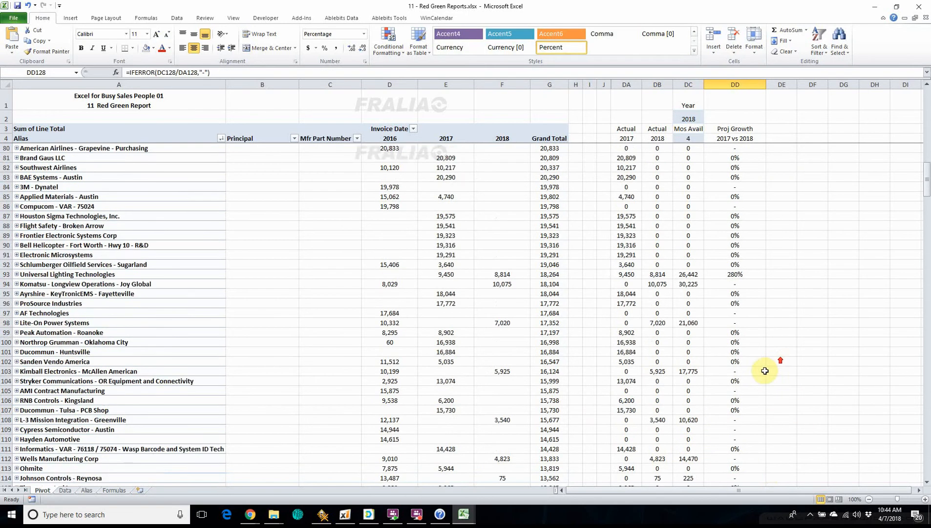
{"action": "scroll", "coordinate": [763, 373], "scroll_direction": "up", "scroll_amount": 4}
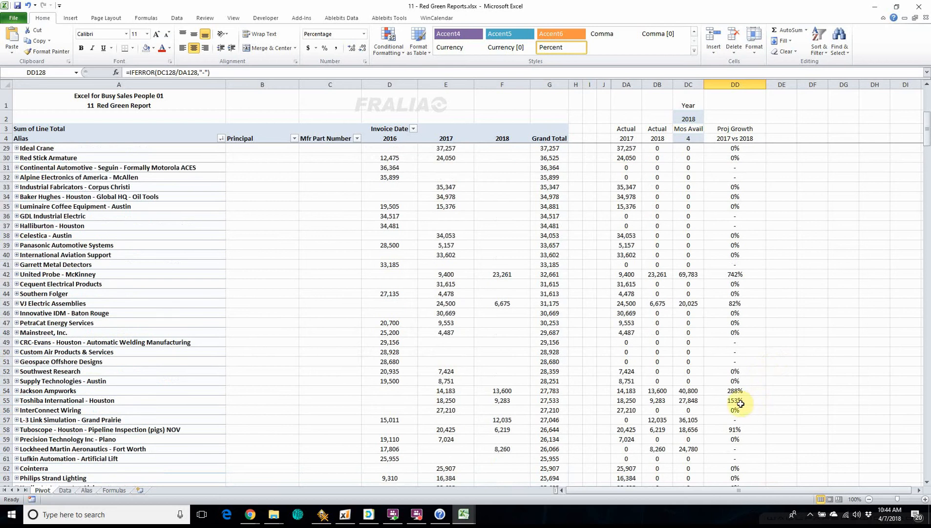
{"action": "left_click", "coordinate": [740, 276]}
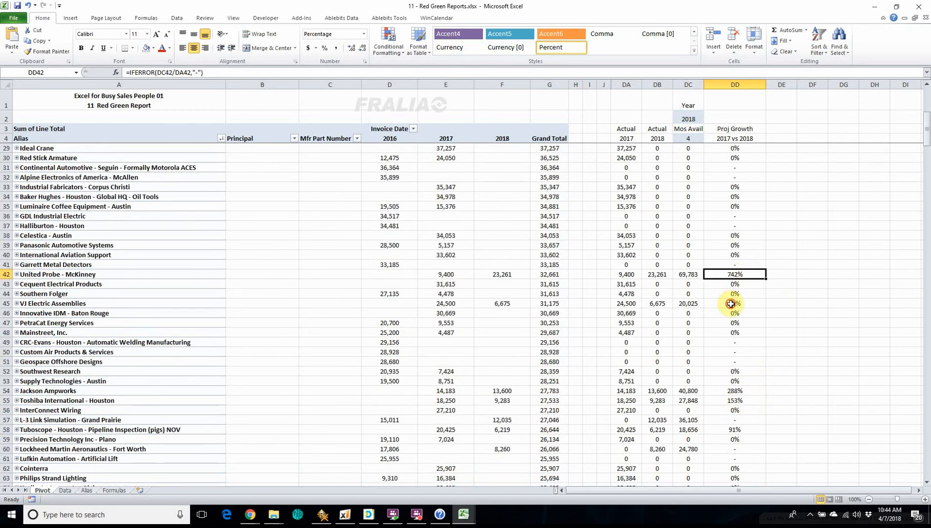
{"action": "left_click", "coordinate": [730, 304]}
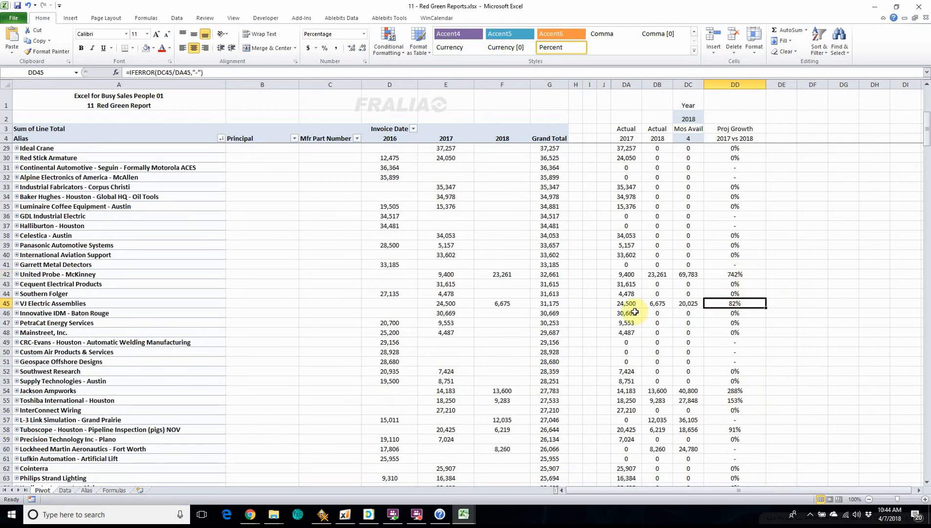
Step: Trace VJ Electric Assemblies' projected growth through its Actual 2017, Actual 2018 and annualized projection formulas in row 45
{"action": "left_click", "coordinate": [626, 304]}
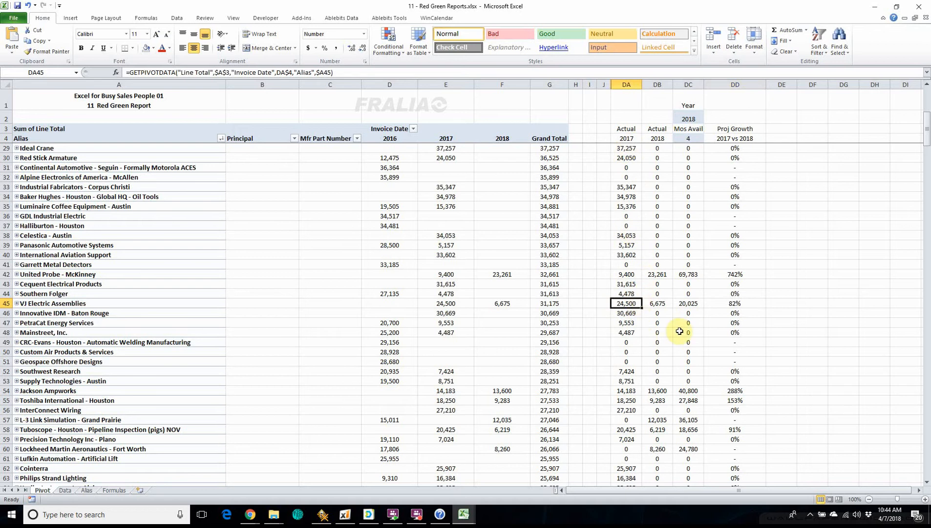
{"action": "left_click", "coordinate": [663, 304]}
{"action": "scroll", "coordinate": [672, 327], "scroll_direction": "up", "scroll_amount": 1}
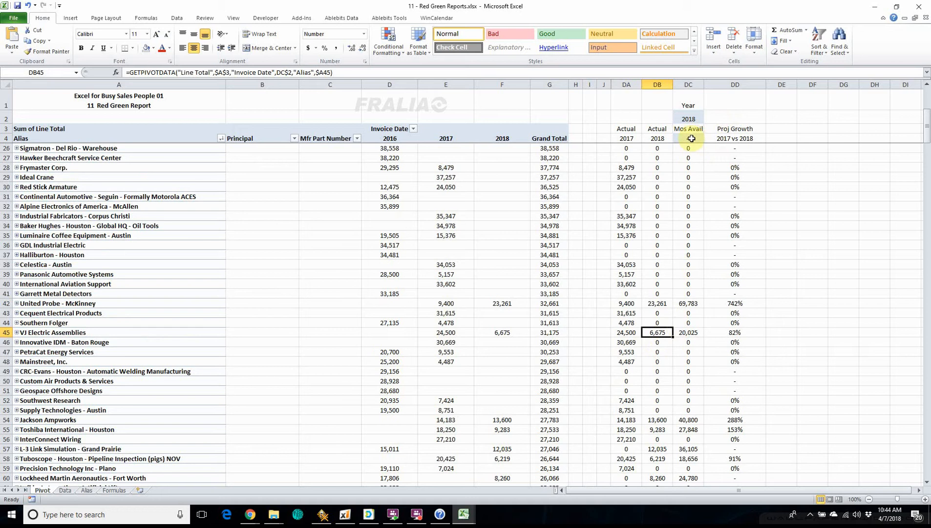
{"action": "left_click", "coordinate": [694, 333]}
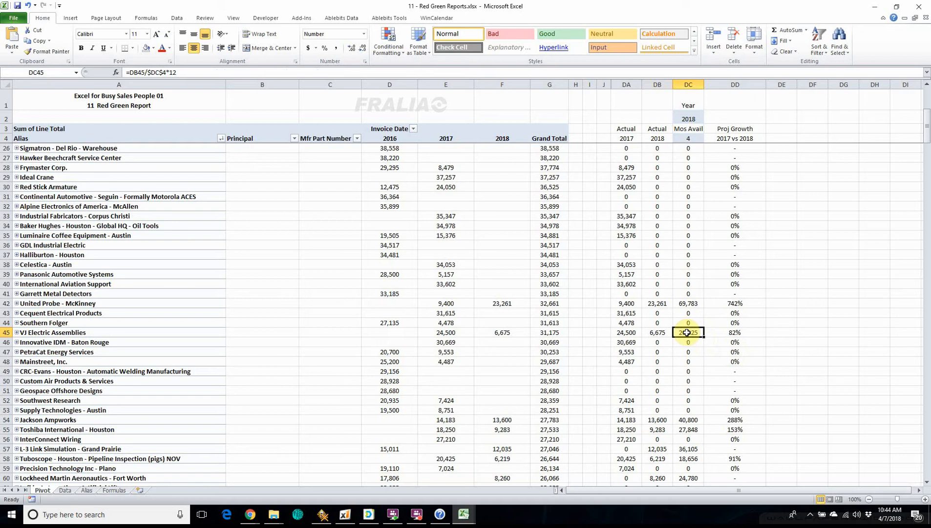
{"action": "left_click", "coordinate": [744, 334]}
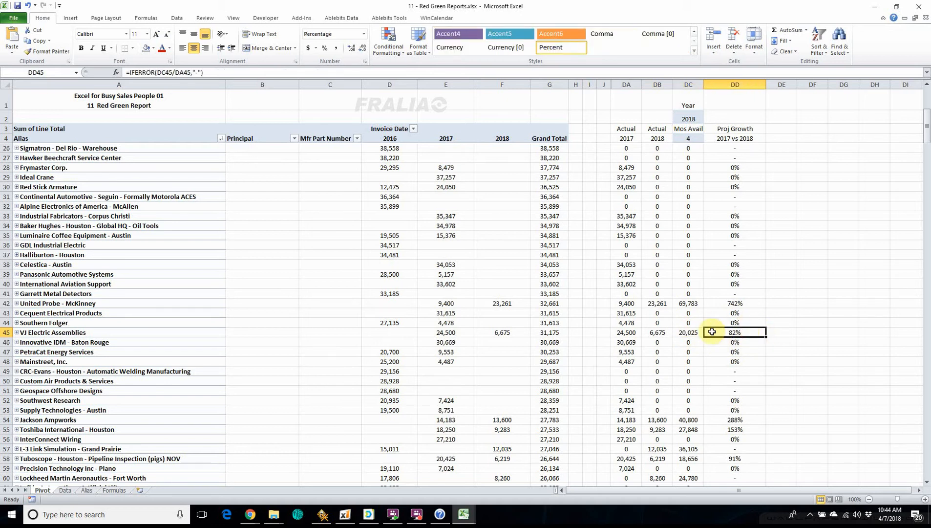
{"action": "left_click", "coordinate": [628, 332]}
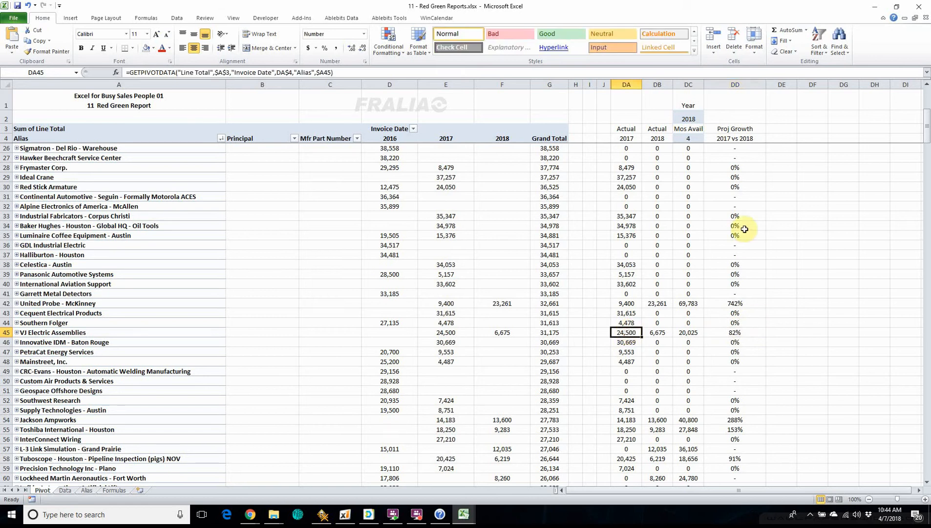
Step: Start a new conditional formatting rule on the projected growth cells DD5:DD134, using the type that formats only cells that contain a value
{"action": "scroll", "coordinate": [744, 229], "scroll_direction": "up", "scroll_amount": 7}
{"action": "scroll", "coordinate": [744, 229], "scroll_direction": "down", "scroll_amount": 20}
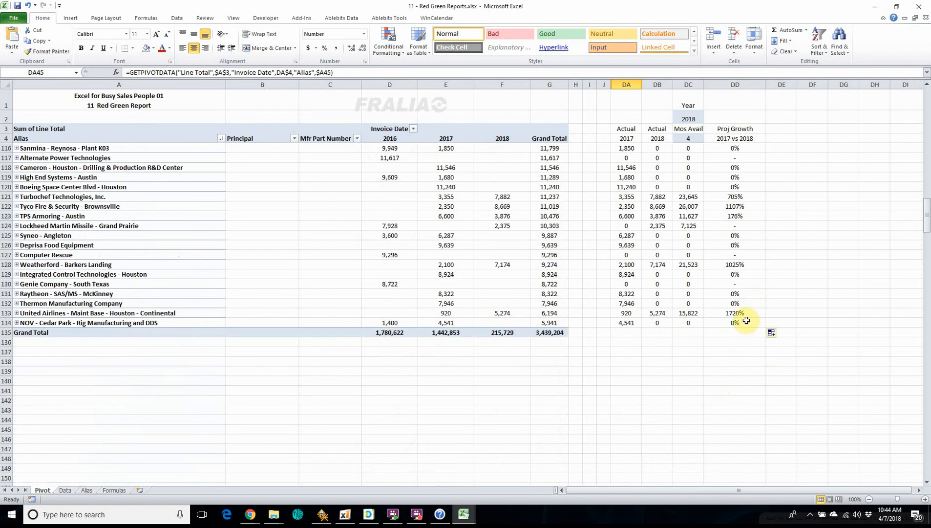
{"action": "scroll", "coordinate": [747, 320], "scroll_direction": "up", "scroll_amount": 20}
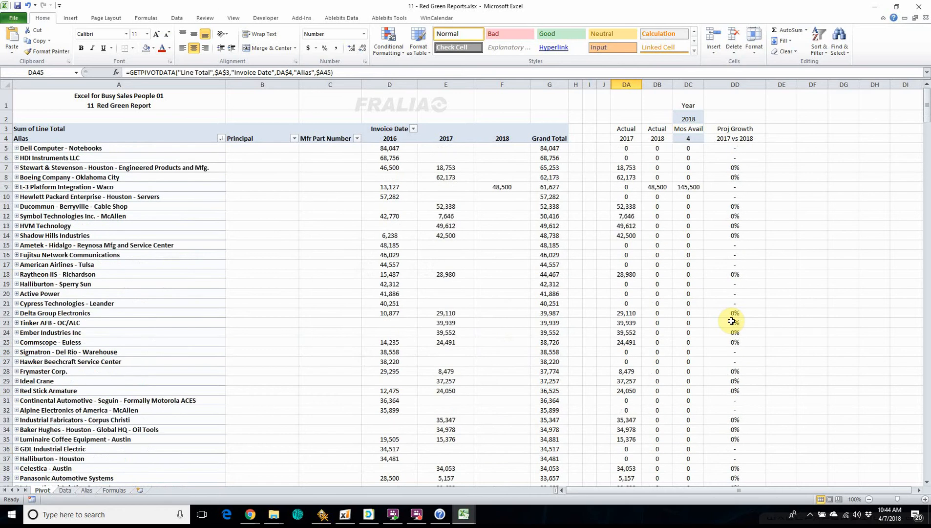
{"action": "left_click", "coordinate": [732, 149]}
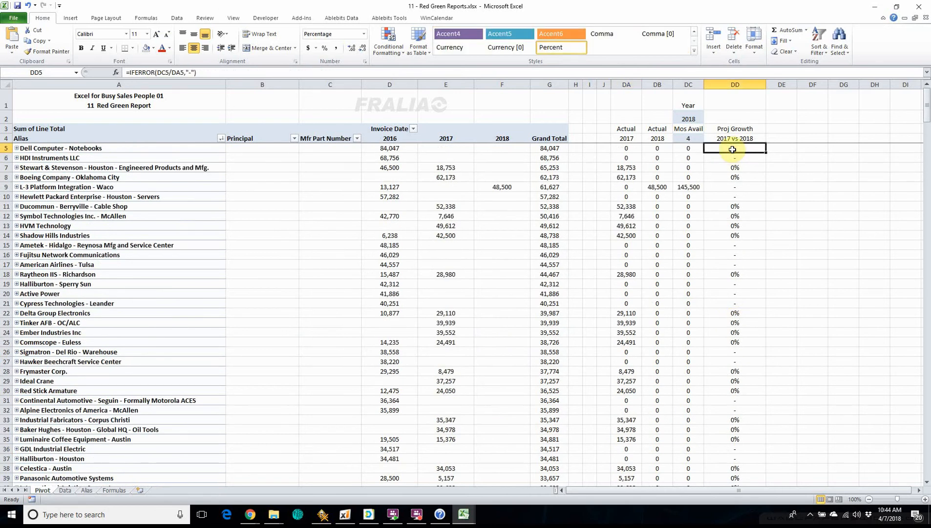
{"action": "key", "text": "ctrl+shift+Down"}
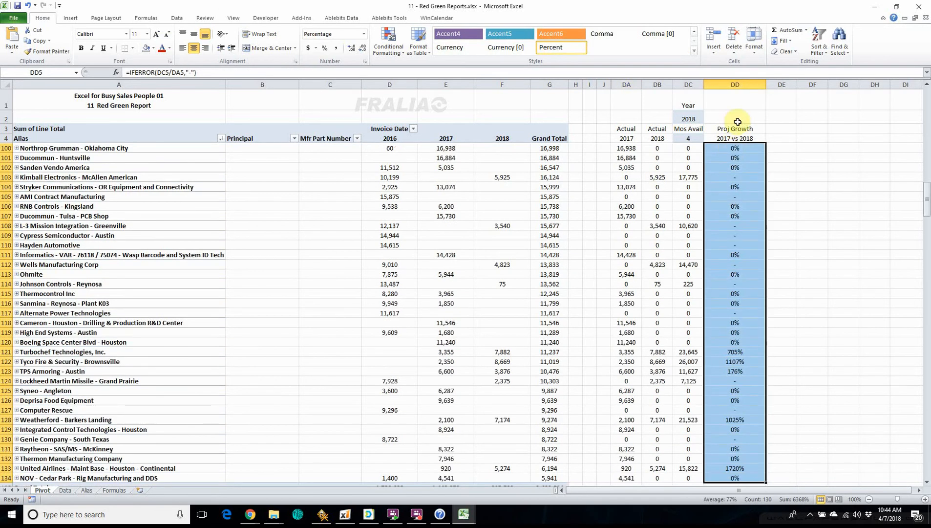
{"action": "left_click", "coordinate": [388, 39]}
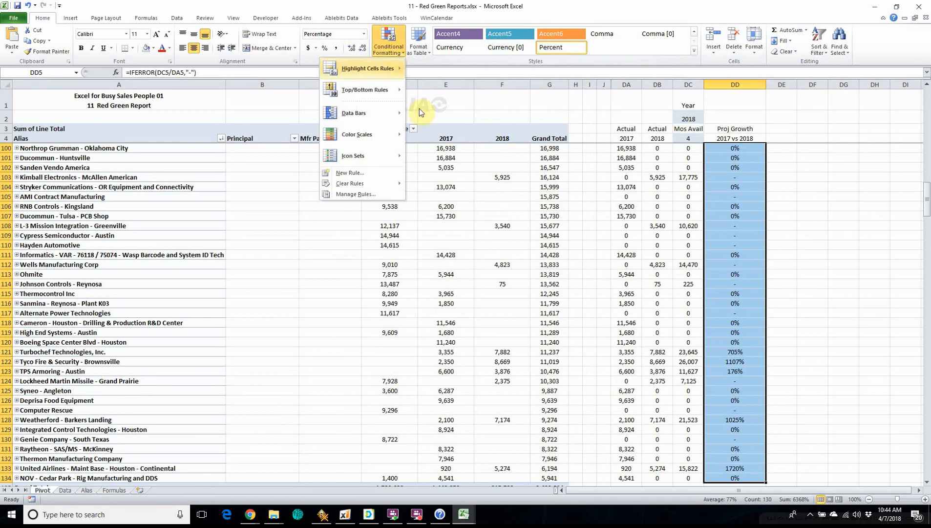
{"action": "left_click", "coordinate": [359, 174]}
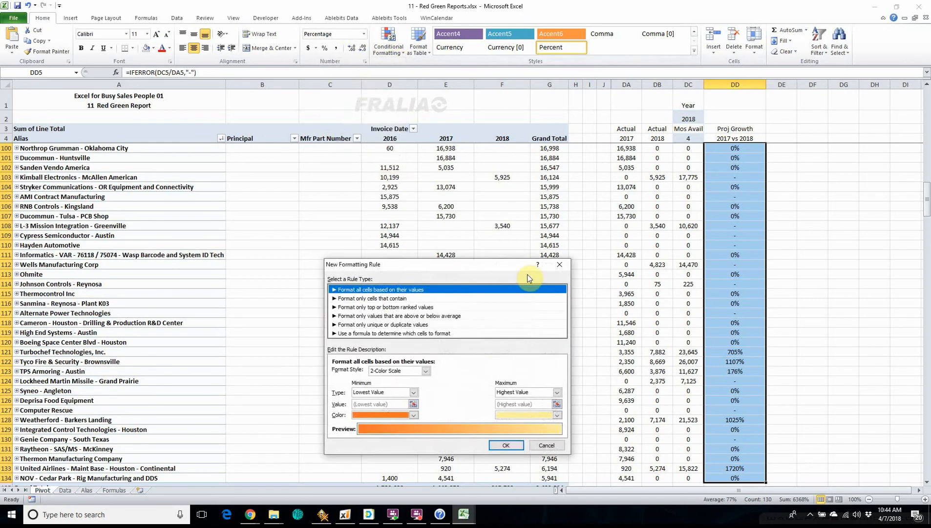
{"action": "left_click", "coordinate": [358, 299]}
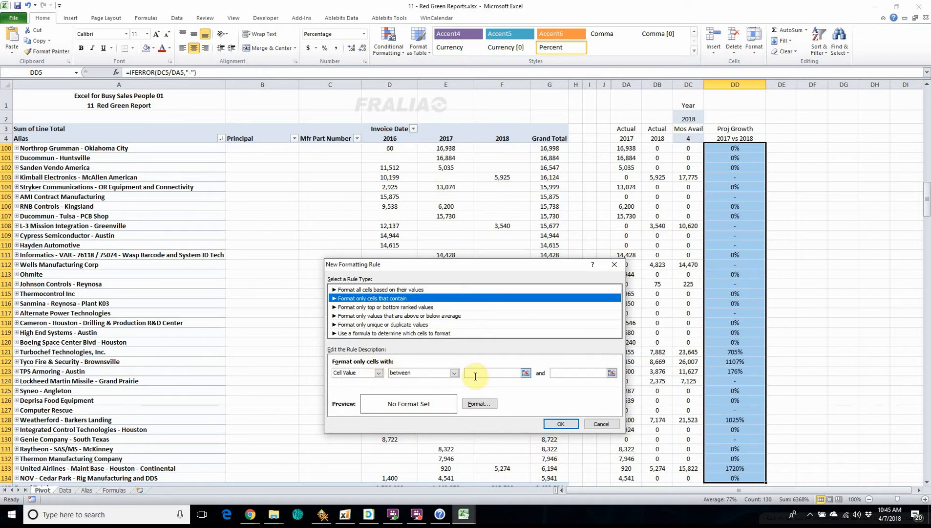
Step: Set the rule's condition to cell value less than 1
{"action": "left_click", "coordinate": [379, 374]}
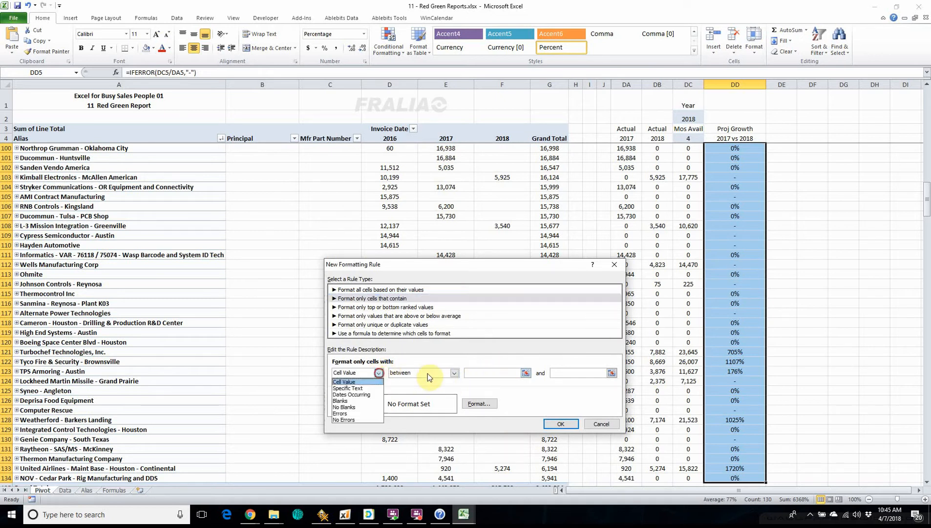
{"action": "left_click", "coordinate": [453, 373]}
{"action": "left_click", "coordinate": [454, 372]}
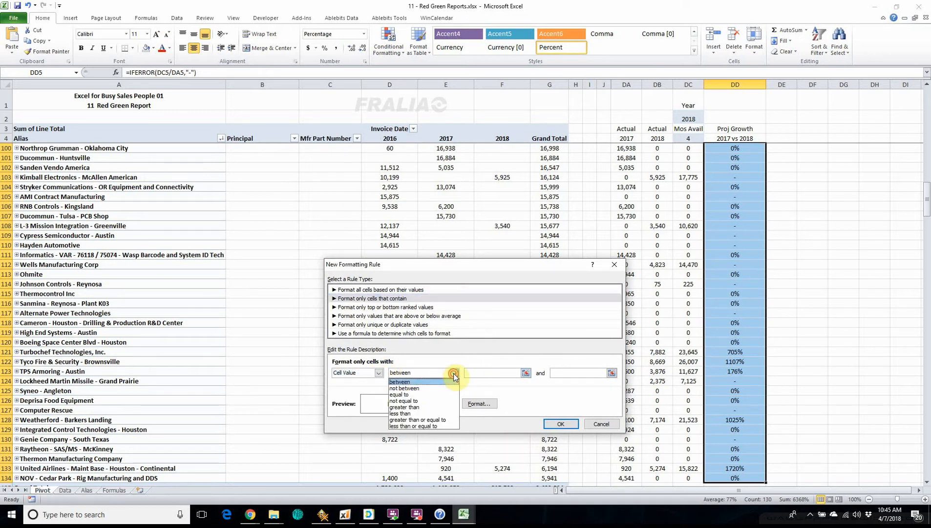
{"action": "left_click", "coordinate": [408, 414]}
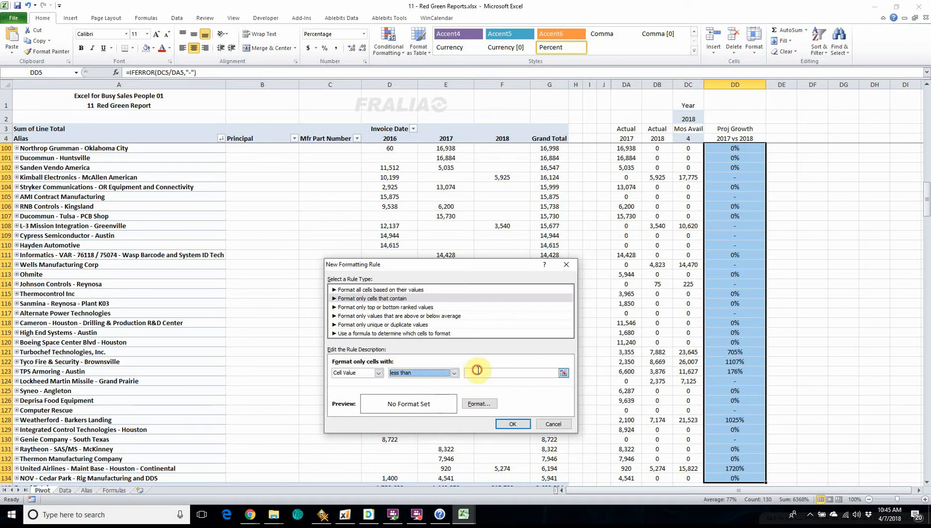
{"action": "left_click", "coordinate": [477, 373]}
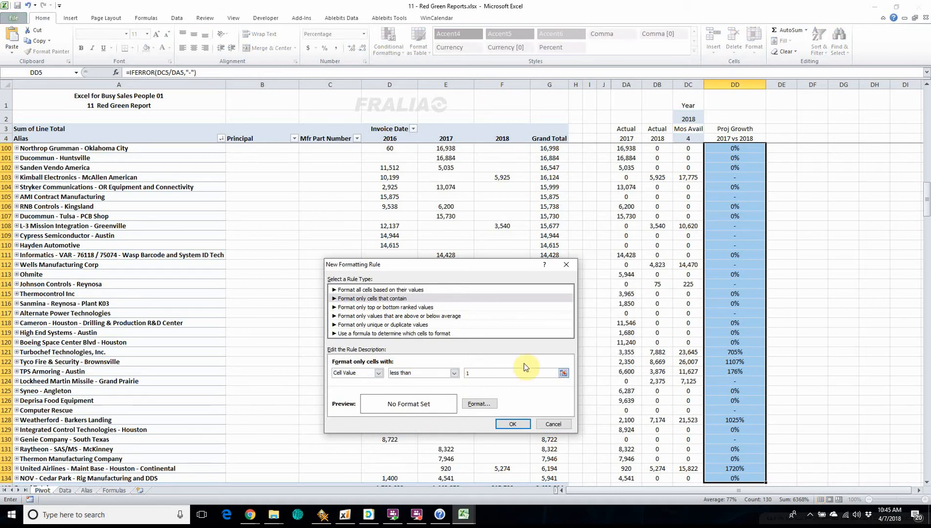
Step: Give the less-than-1 rule a light red background fill and apply it to the projected growth cells
{"action": "left_click", "coordinate": [481, 404]}
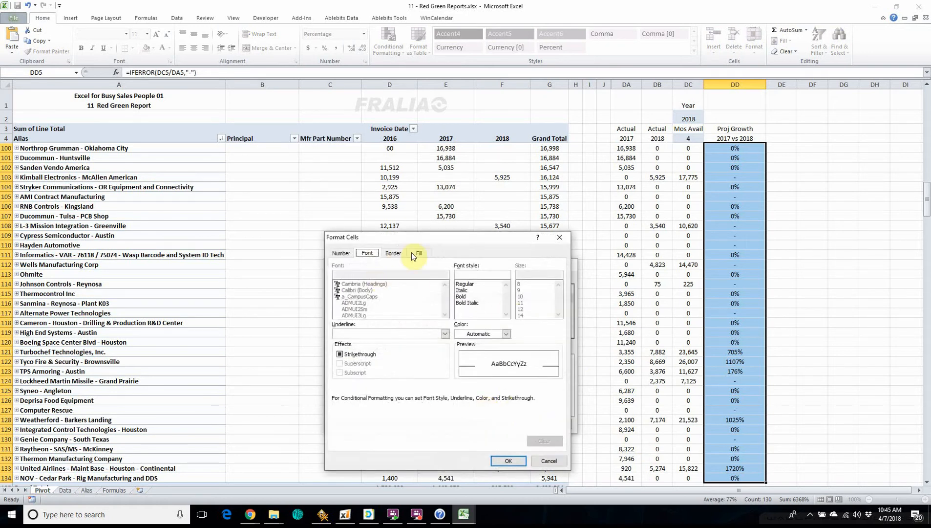
{"action": "left_click", "coordinate": [423, 253]}
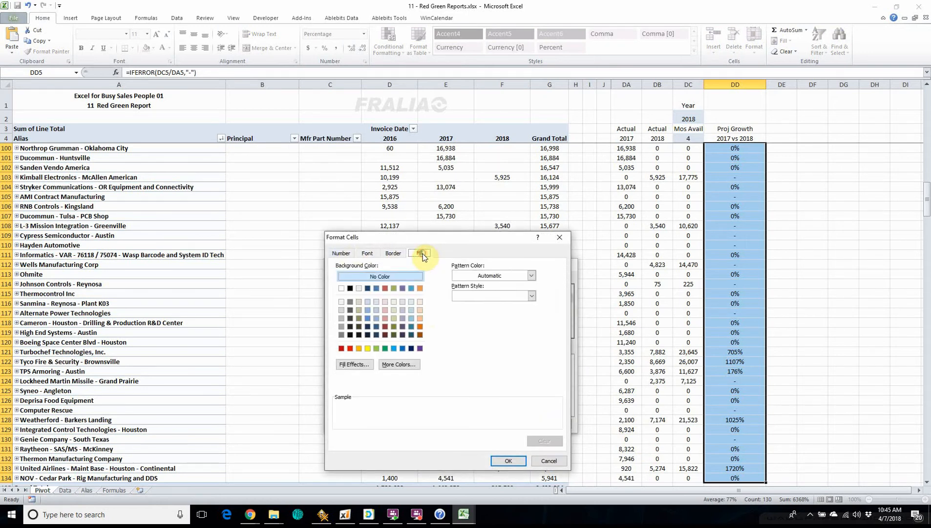
{"action": "left_click", "coordinate": [385, 303]}
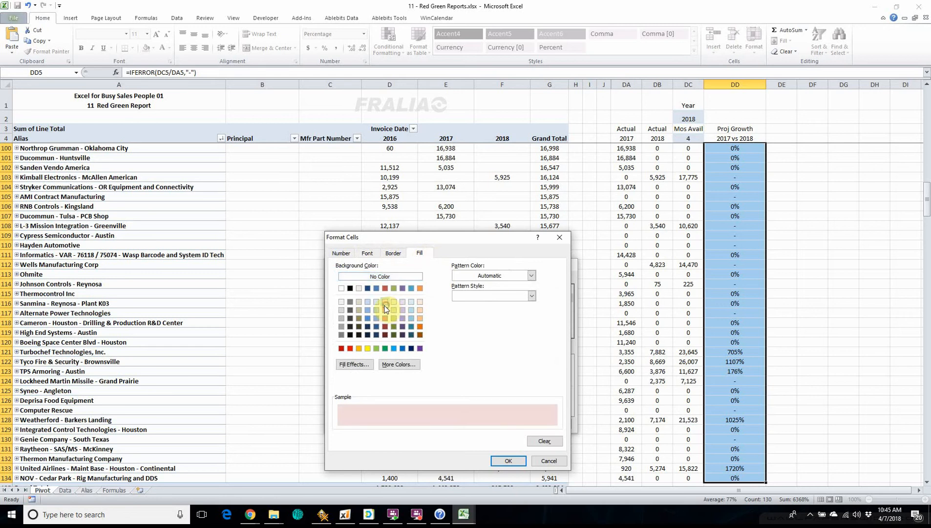
{"action": "left_click", "coordinate": [509, 463]}
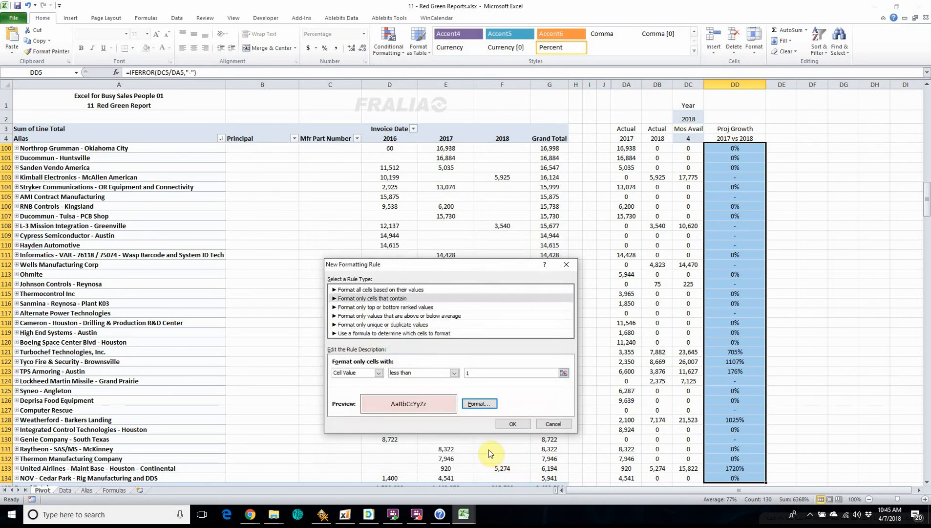
{"action": "left_click", "coordinate": [513, 424]}
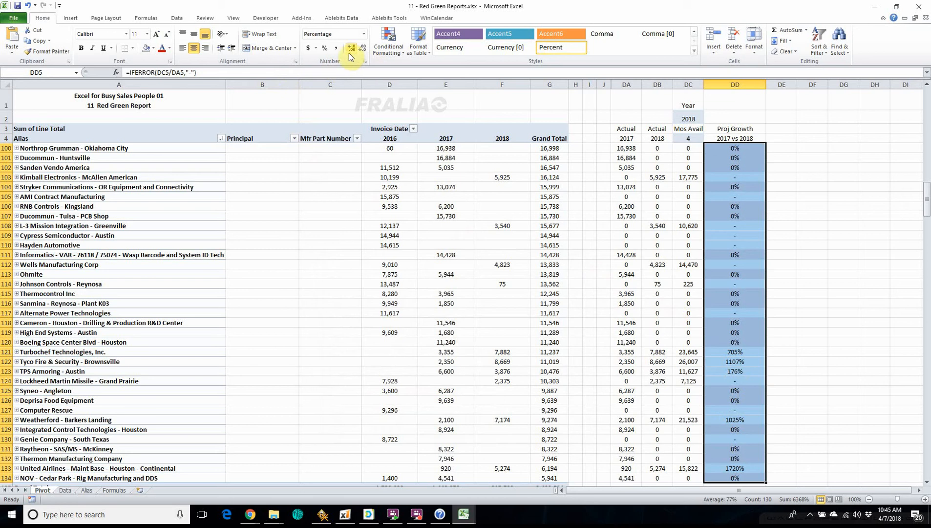
Step: Add a second conditional formatting rule to DD5:DD134 for cells whose value is greater than or equal to 1
{"action": "left_click", "coordinate": [389, 46]}
{"action": "left_click", "coordinate": [350, 172]}
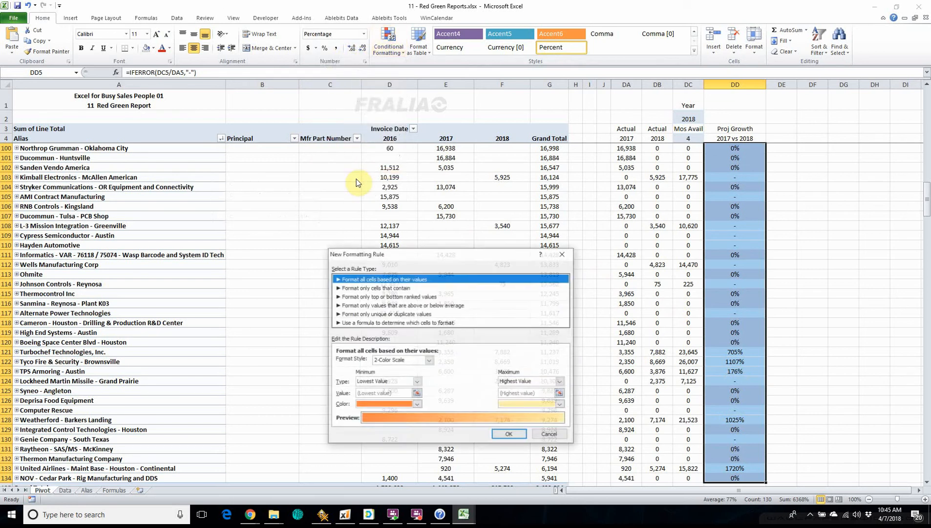
{"action": "left_click", "coordinate": [347, 288]}
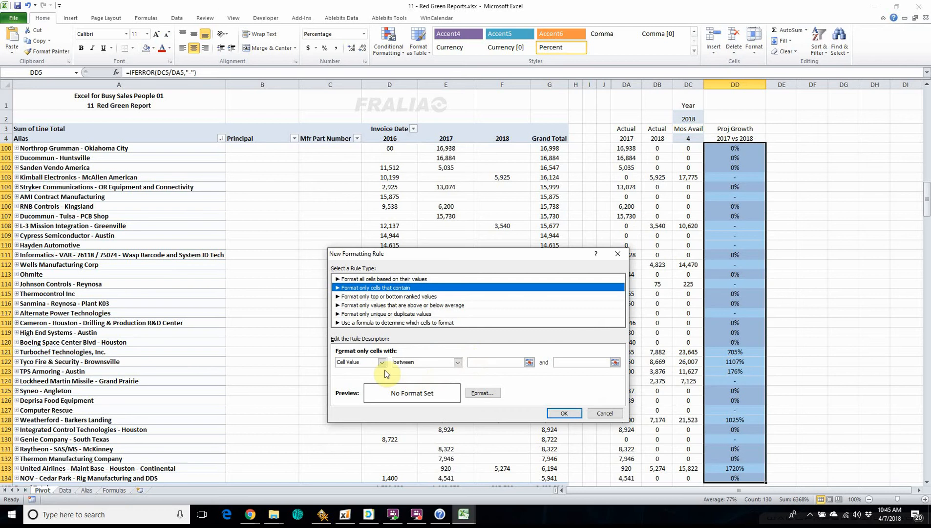
{"action": "left_click", "coordinate": [459, 363]}
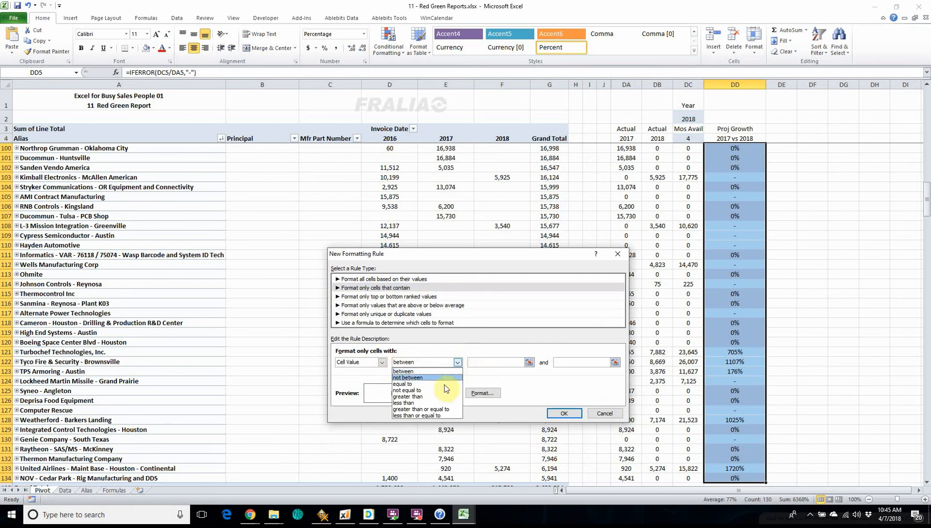
{"action": "left_click", "coordinate": [425, 411]}
{"action": "left_click", "coordinate": [486, 364]}
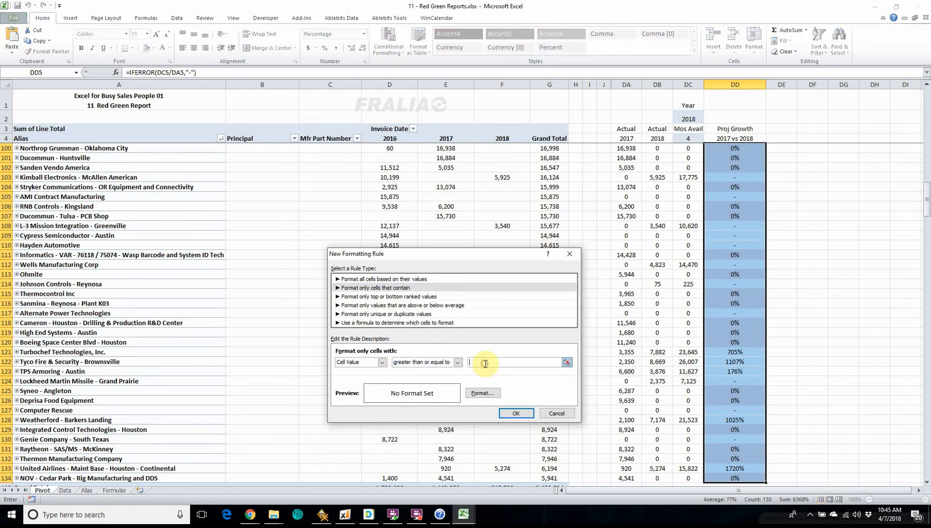
{"action": "type", "text": "1"}
Step: Give the greater-than-or-equal-to-1 rule a light green background fill and apply it to the projected growth cells
{"action": "left_click", "coordinate": [481, 392]}
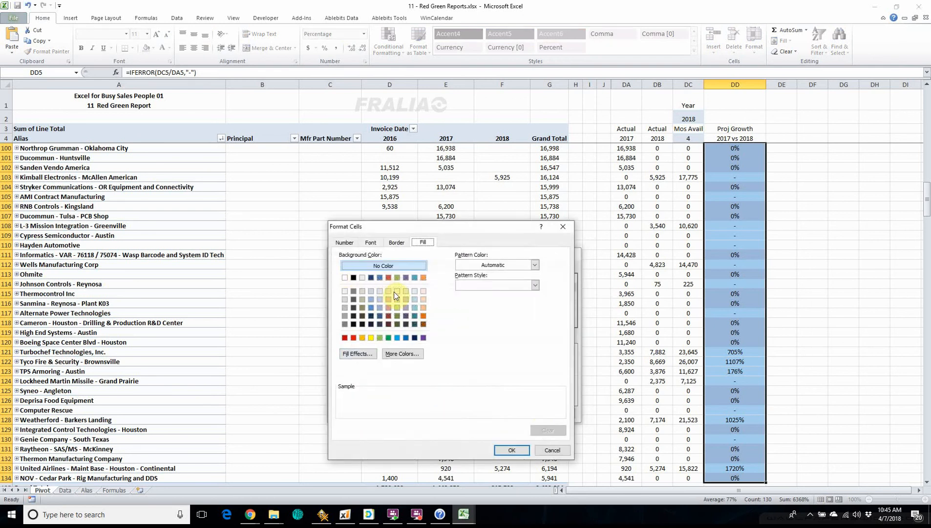
{"action": "left_click", "coordinate": [394, 293]}
{"action": "left_click", "coordinate": [397, 300]}
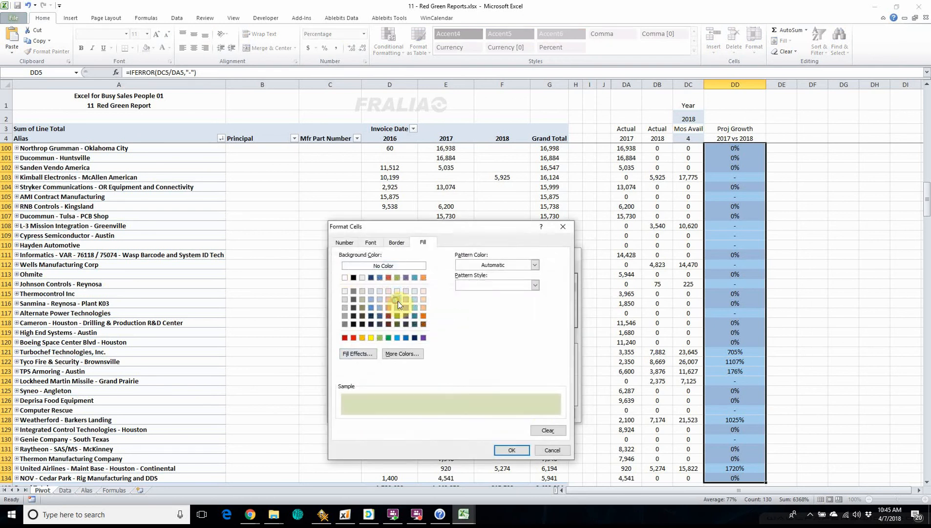
{"action": "left_click", "coordinate": [512, 449]}
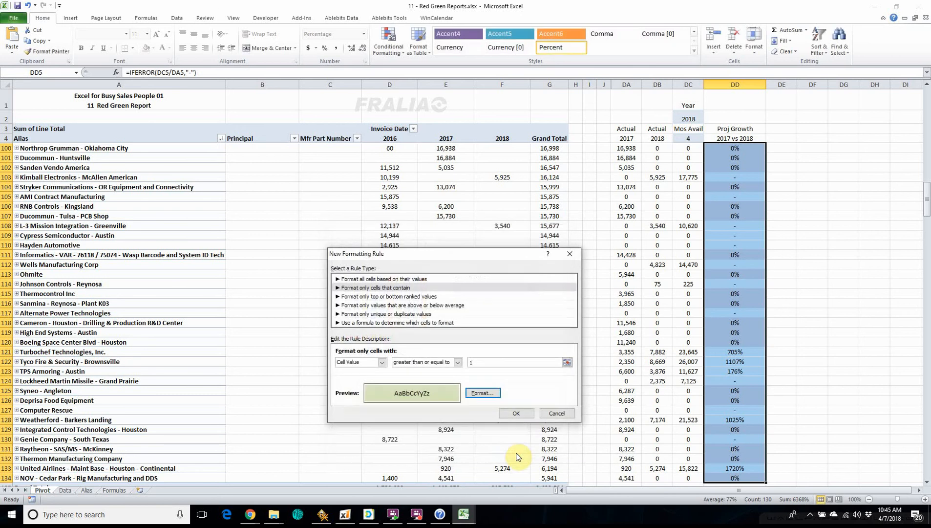
{"action": "left_click", "coordinate": [516, 413]}
Step: Clear the column selection and review the red and green shading throughout the projected growth column
{"action": "left_click", "coordinate": [815, 334]}
{"action": "scroll", "coordinate": [819, 341], "scroll_direction": "up", "scroll_amount": 20}
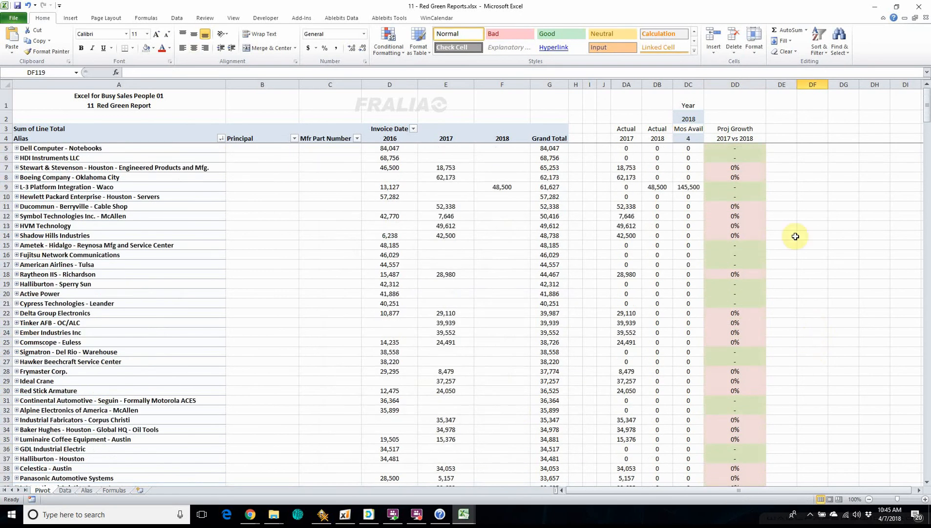
{"action": "scroll", "coordinate": [748, 249], "scroll_direction": "down", "scroll_amount": 9}
{"action": "scroll", "coordinate": [748, 254], "scroll_direction": "up", "scroll_amount": 1}
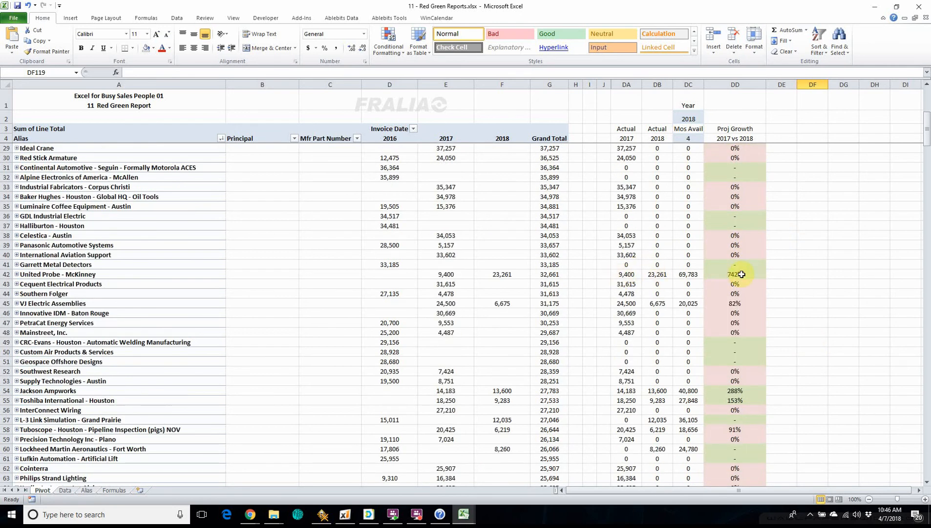
Step: Examine each customer's actual 2017 and 2018 sales alongside its shaded projected growth, down the list and back to the first customers
{"action": "scroll", "coordinate": [742, 274], "scroll_direction": "down", "scroll_amount": 4}
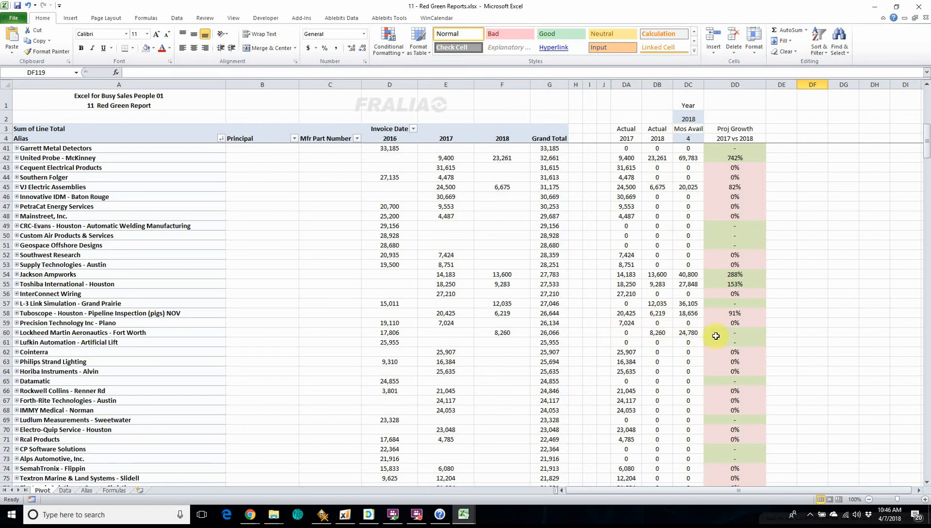
{"action": "scroll", "coordinate": [763, 308], "scroll_direction": "down", "scroll_amount": 6}
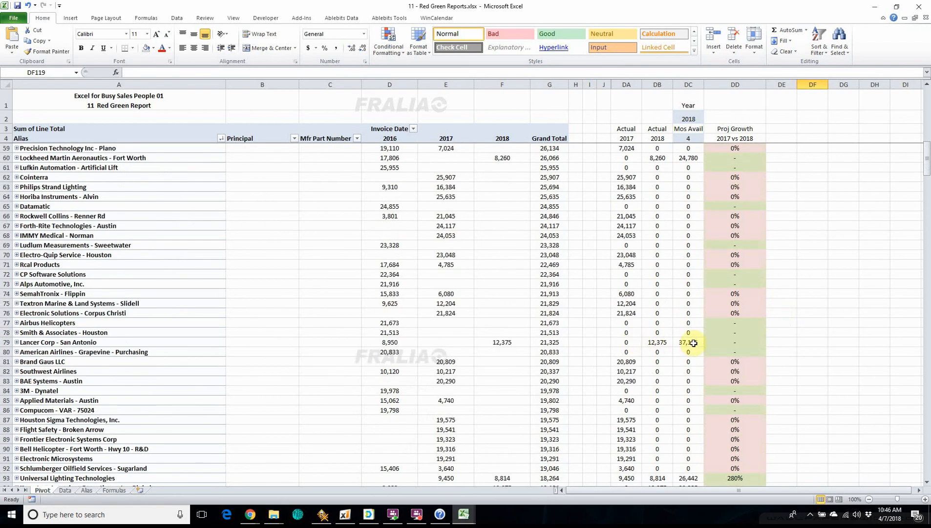
{"action": "scroll", "coordinate": [725, 345], "scroll_direction": "down", "scroll_amount": 5}
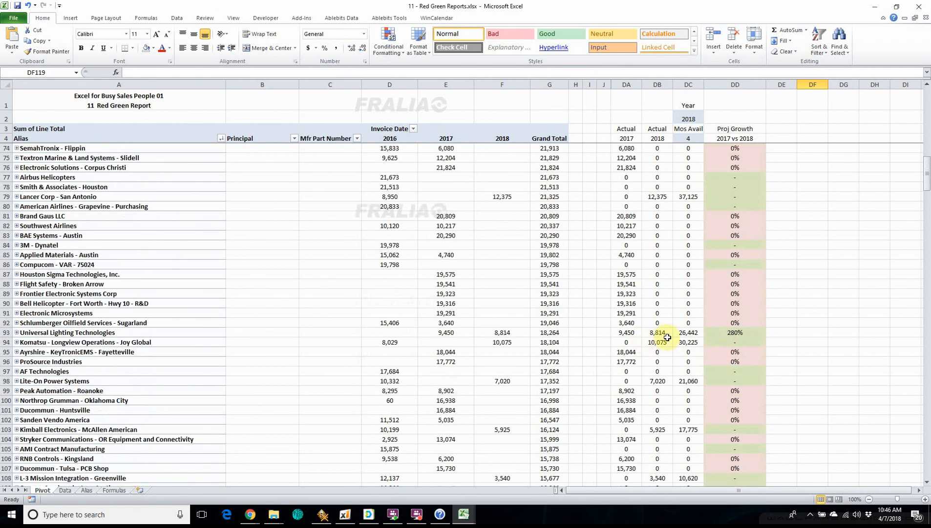
{"action": "scroll", "coordinate": [658, 348], "scroll_direction": "down", "scroll_amount": 12}
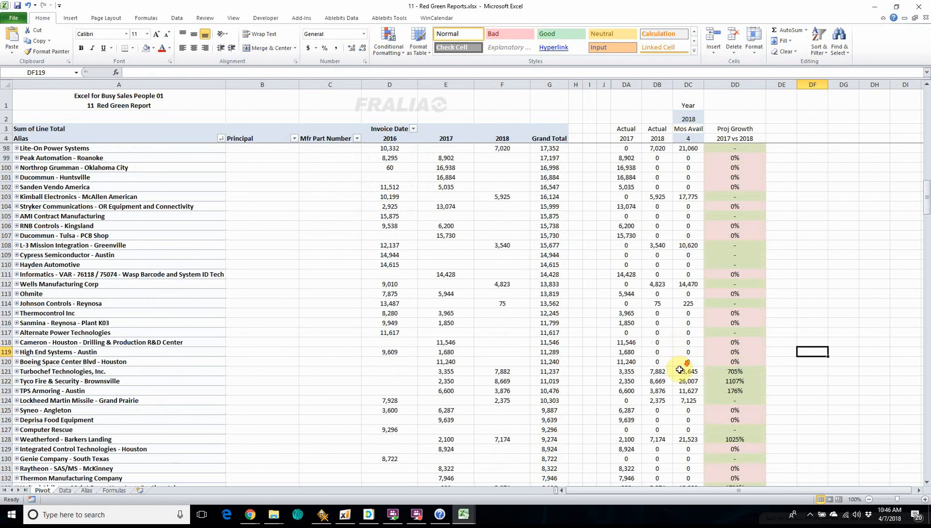
{"action": "scroll", "coordinate": [736, 304], "scroll_direction": "up", "scroll_amount": 11}
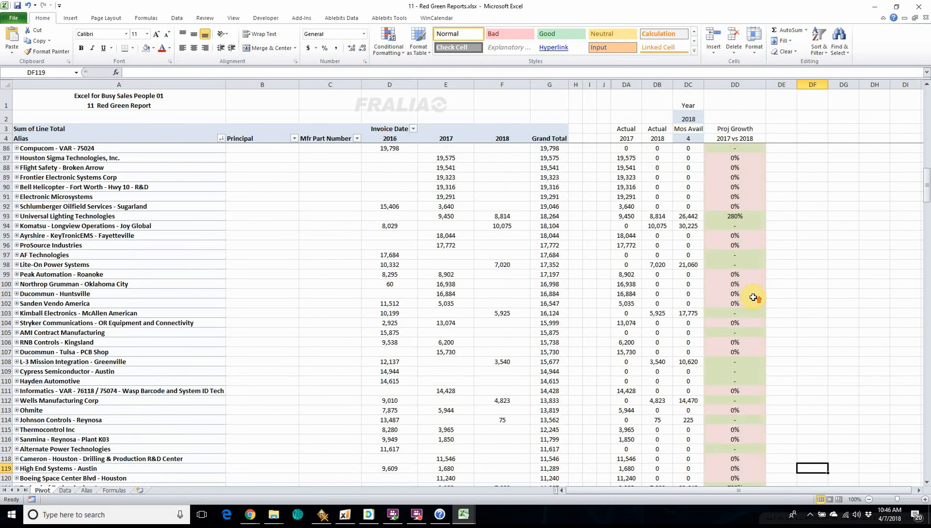
{"action": "scroll", "coordinate": [736, 304], "scroll_direction": "up", "scroll_amount": 11}
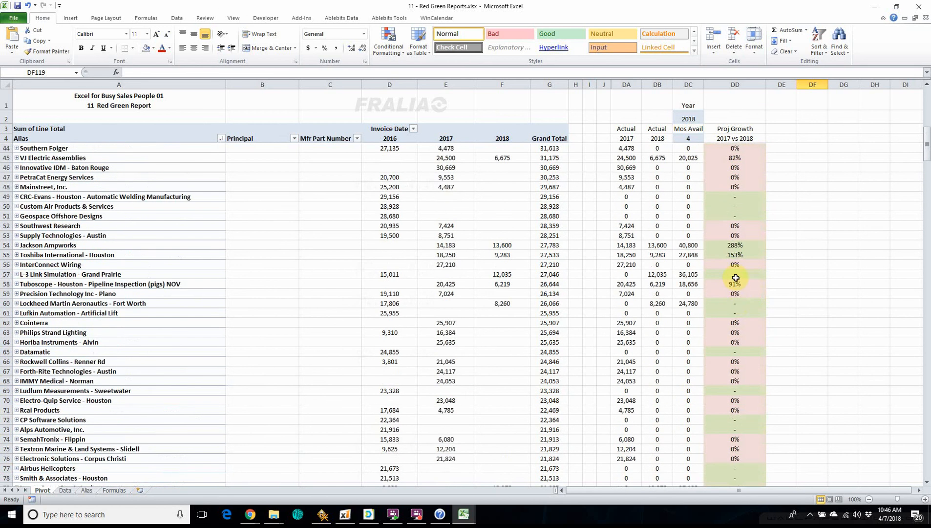
{"action": "scroll", "coordinate": [736, 277], "scroll_direction": "up", "scroll_amount": 13}
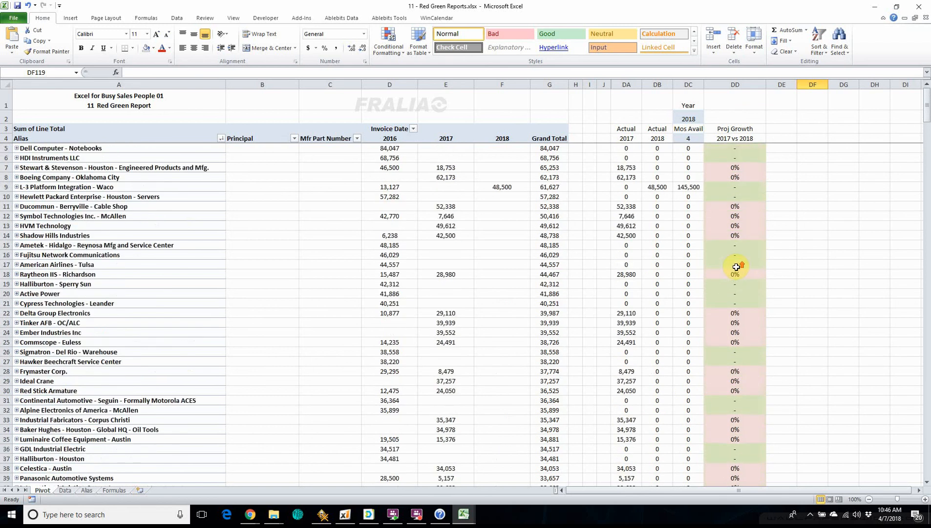
{"action": "scroll", "coordinate": [793, 291], "scroll_direction": "down", "scroll_amount": 18}
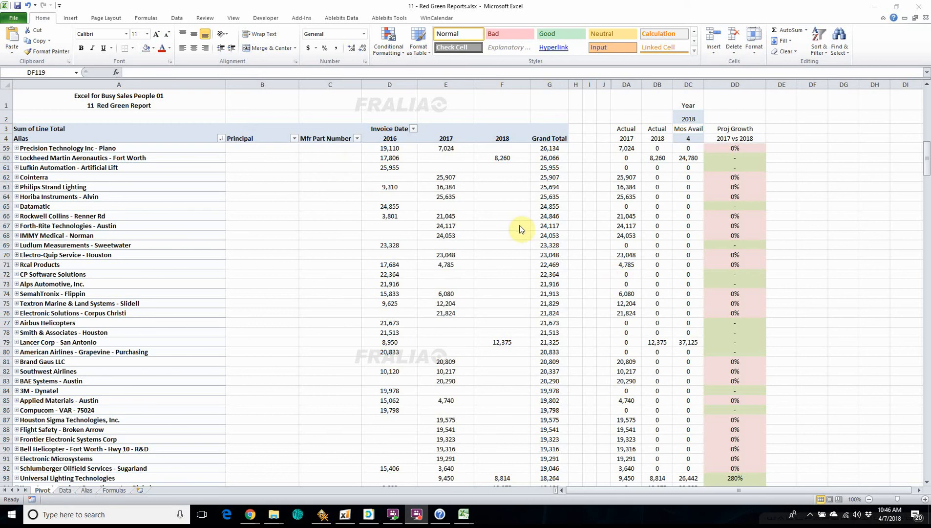
{"action": "left_click", "coordinate": [64, 117]}
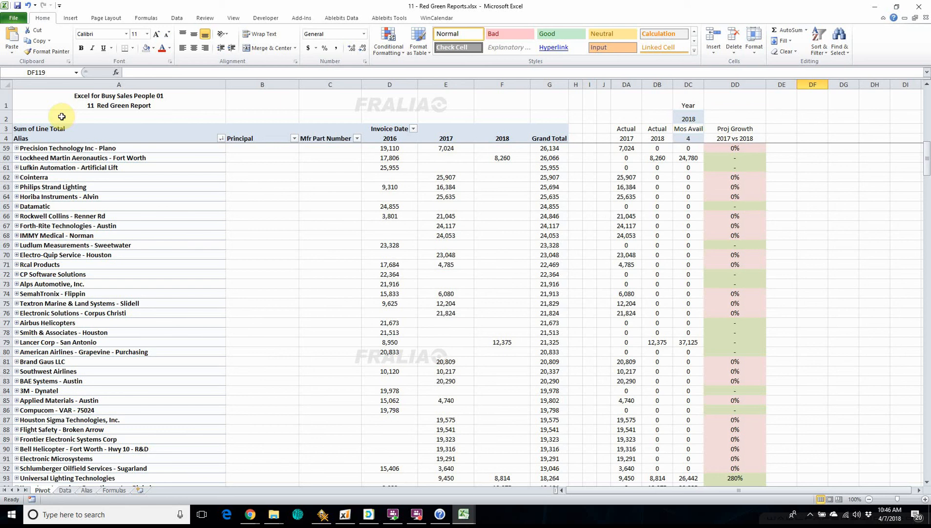